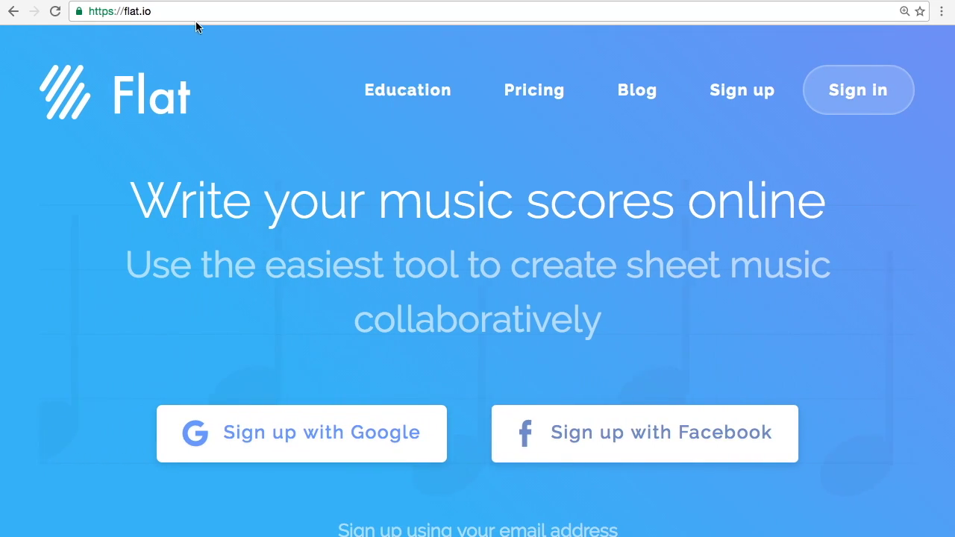
Select the flat.io address in Chrome's address bar on the Flat homepage.
{"action": "left_click", "coordinate": [182, 15]}
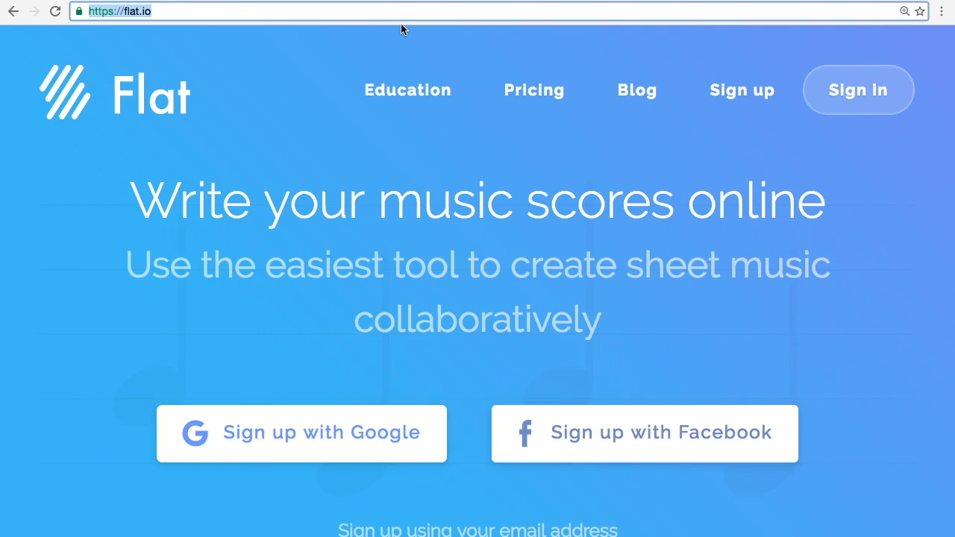
{"action": "left_click", "coordinate": [869, 103]}
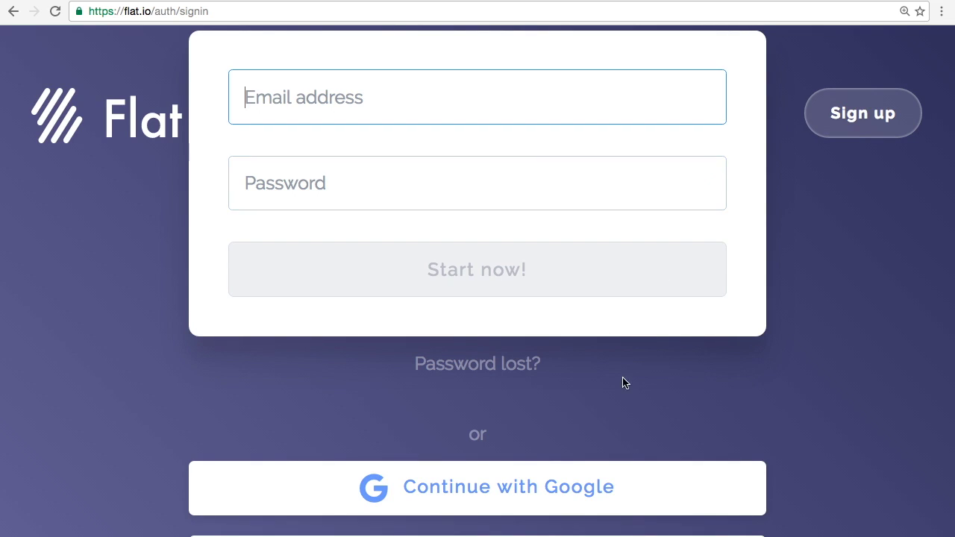
Sign in with the first Google account, dismiss the update notice, and scroll to the scores.
{"action": "left_click", "coordinate": [602, 505]}
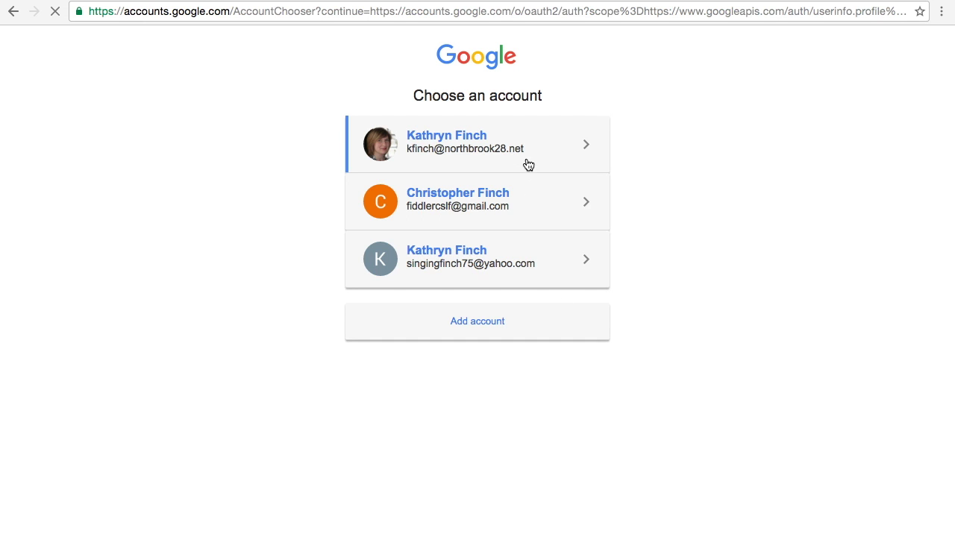
{"action": "left_click", "coordinate": [528, 163]}
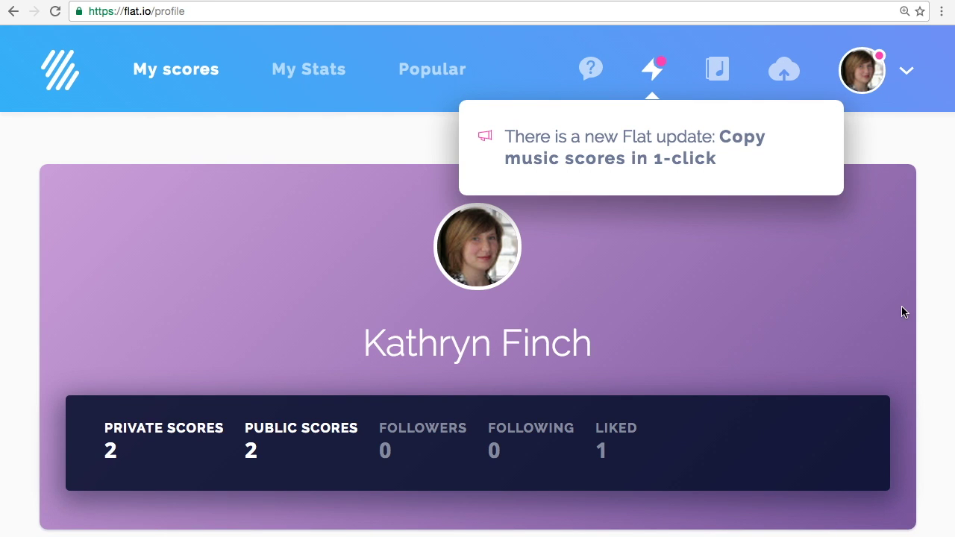
{"action": "left_click", "coordinate": [945, 334]}
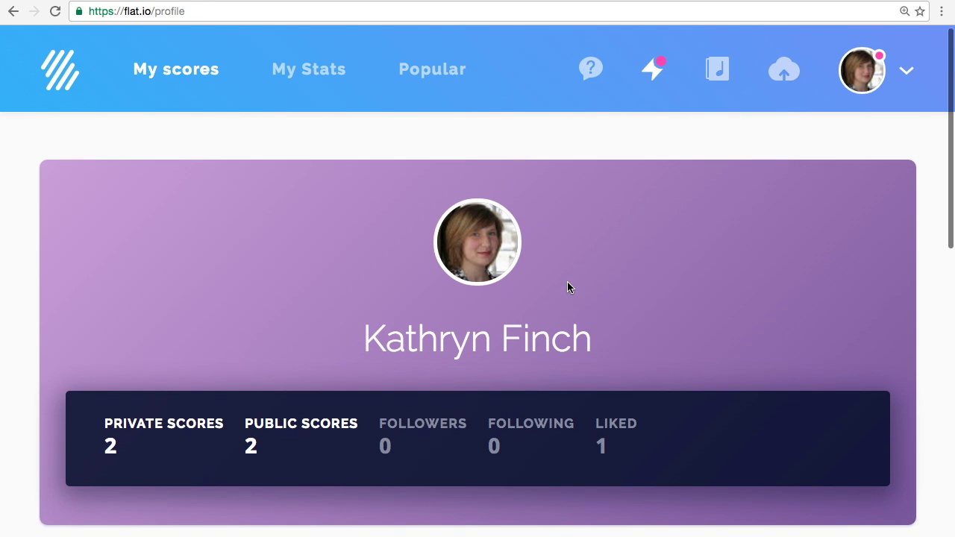
{"action": "scroll", "coordinate": [566, 286], "scroll_direction": "down", "scroll_amount": 6}
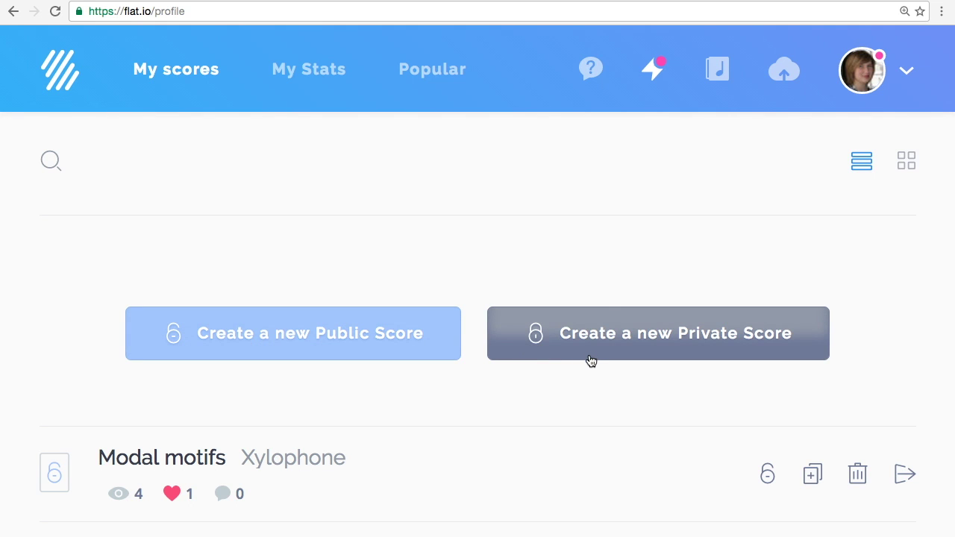
Start a public score titled 'Test' and add Grand Piano and Glockenspiel from pitched percussion.
{"action": "left_click", "coordinate": [427, 351]}
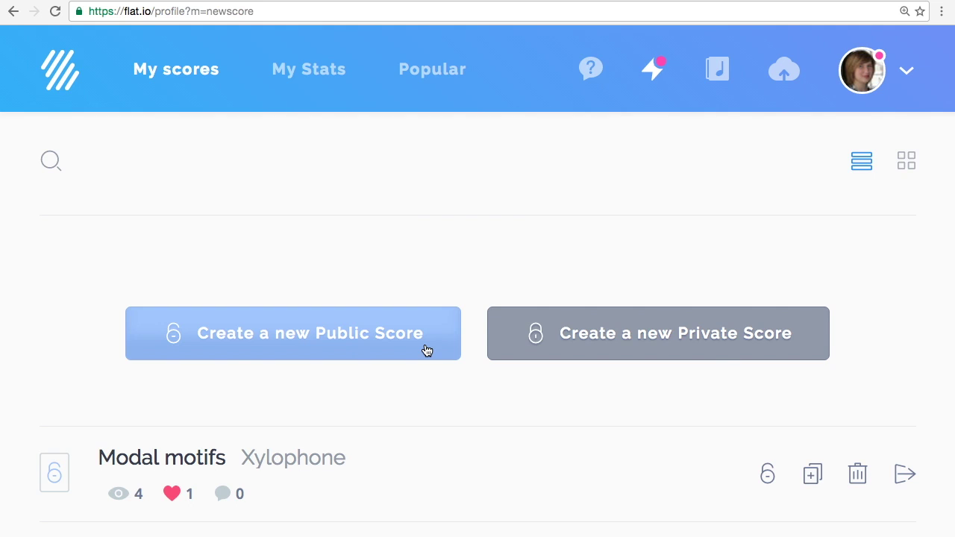
{"action": "type", "text": "Test"}
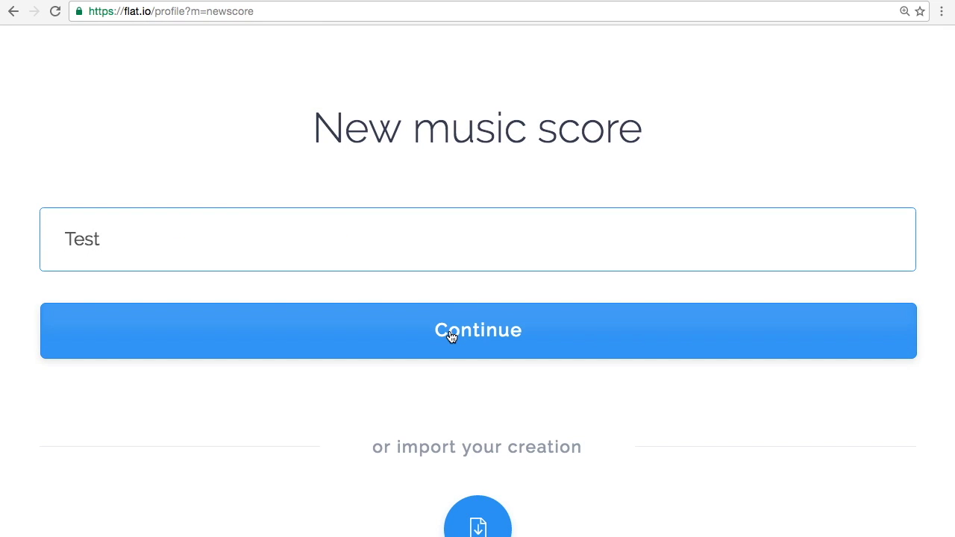
{"action": "left_click", "coordinate": [451, 336]}
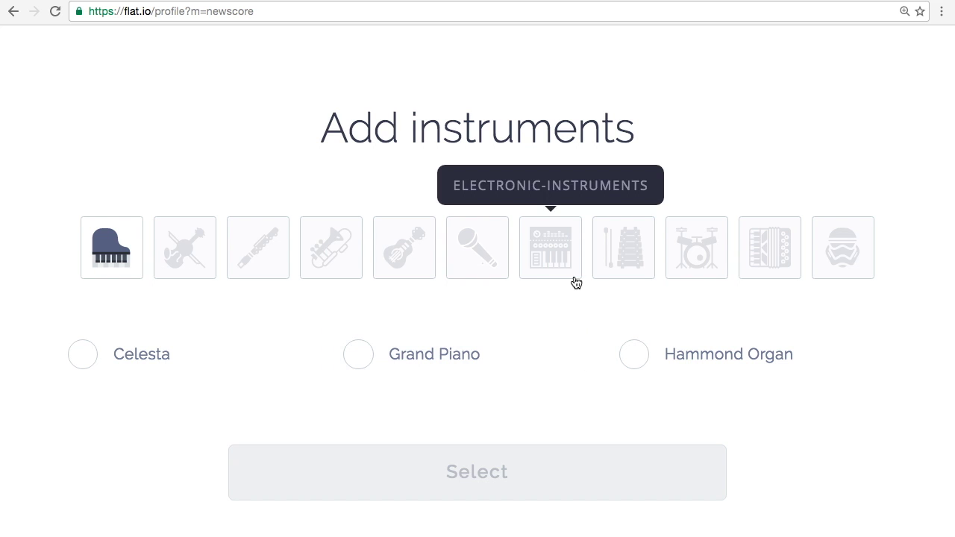
{"action": "left_click", "coordinate": [405, 367]}
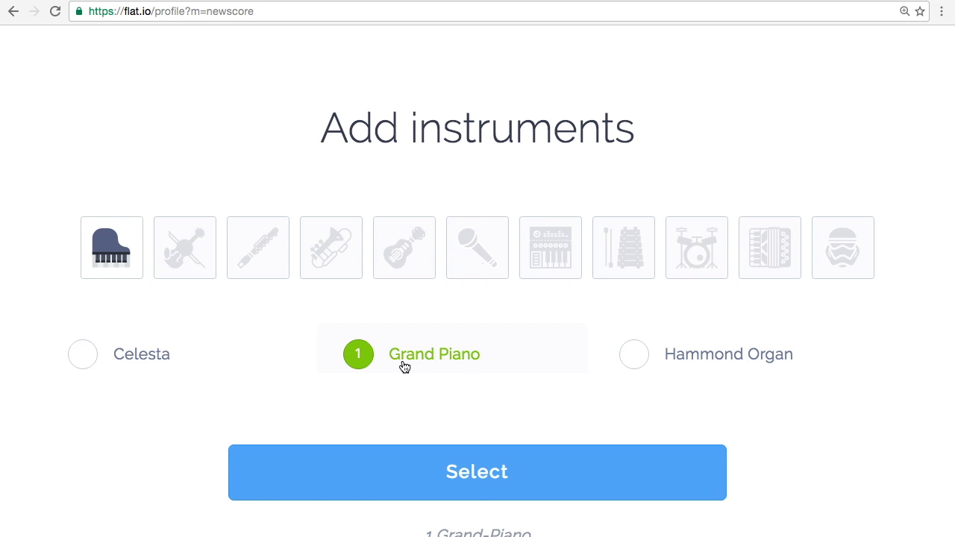
{"action": "left_click", "coordinate": [407, 358]}
{"action": "left_click", "coordinate": [545, 268]}
{"action": "left_click", "coordinate": [610, 257]}
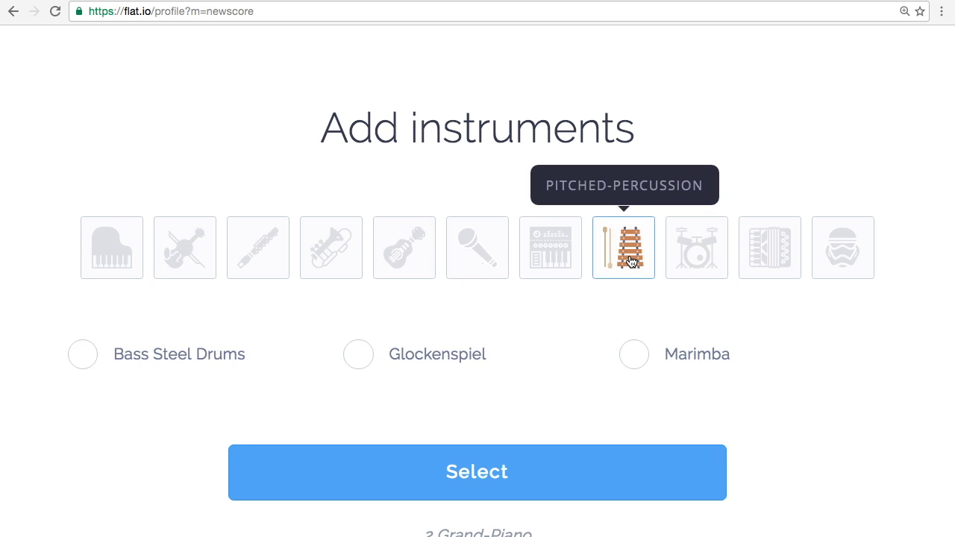
{"action": "left_click", "coordinate": [431, 355]}
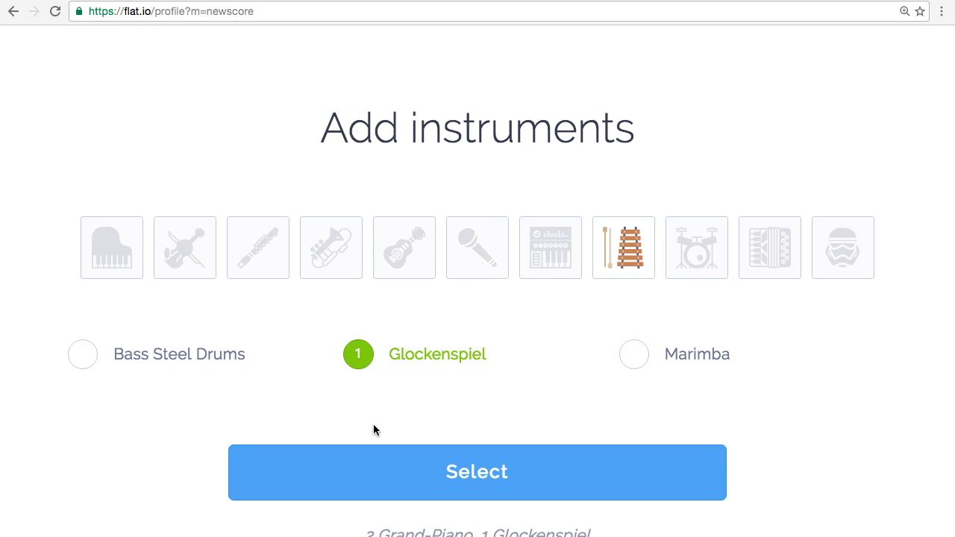
{"action": "left_click", "coordinate": [432, 483]}
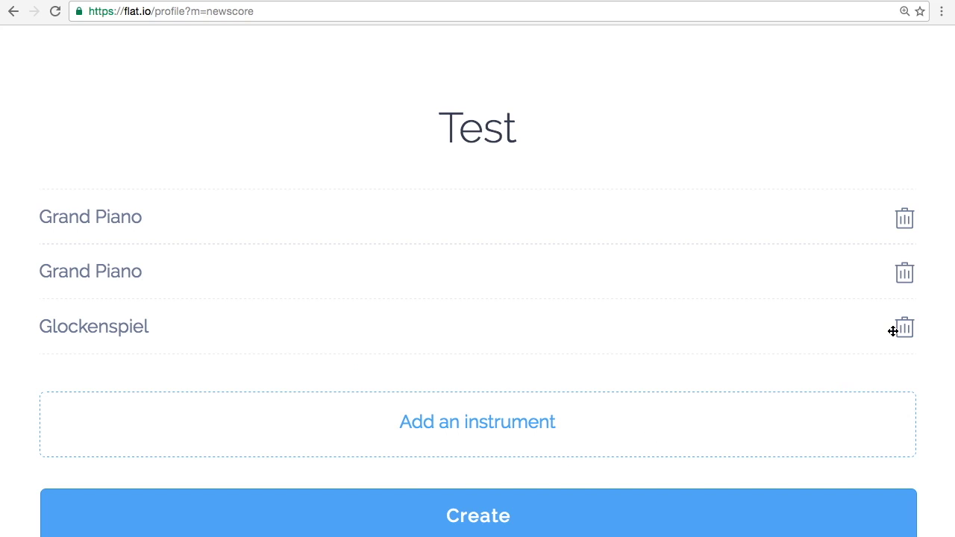
Remove the duplicate Grand Piano, add an Acoustic Snare Drum, and create the score.
{"action": "left_click", "coordinate": [909, 275]}
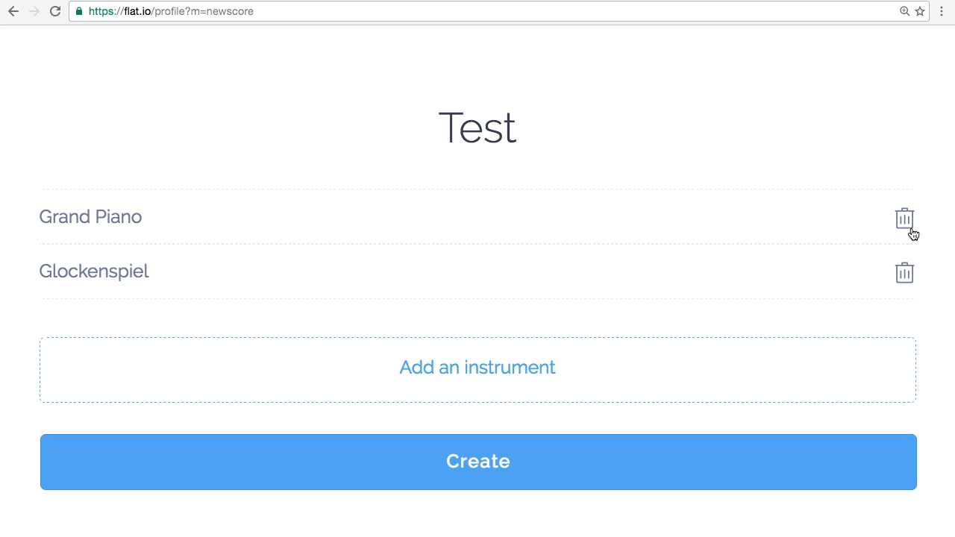
{"action": "left_click", "coordinate": [508, 381]}
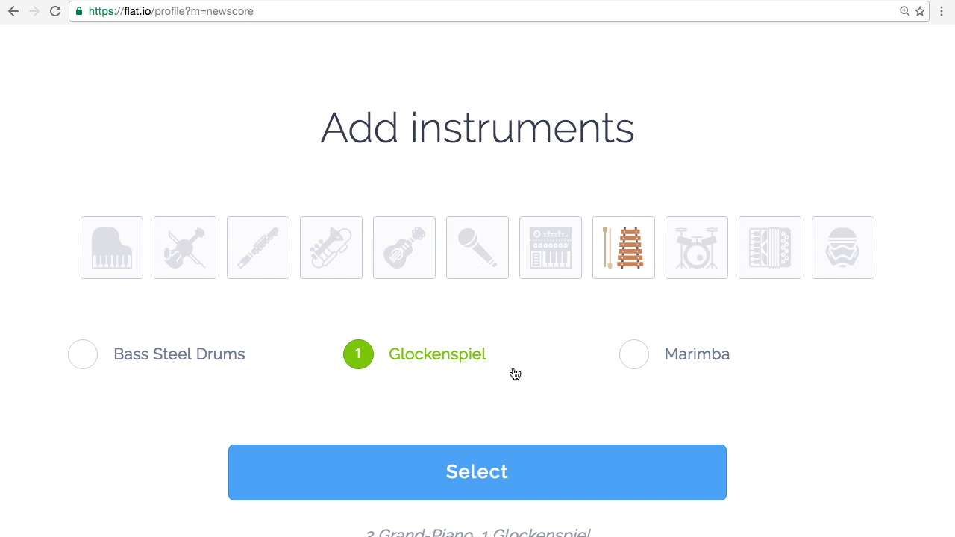
{"action": "left_click", "coordinate": [702, 250]}
{"action": "left_click", "coordinate": [441, 355]}
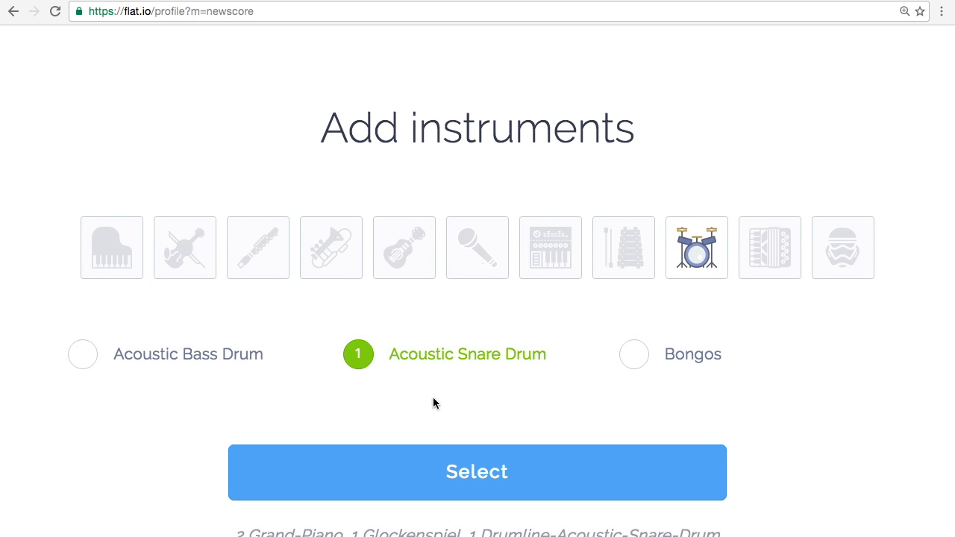
{"action": "left_click", "coordinate": [453, 469]}
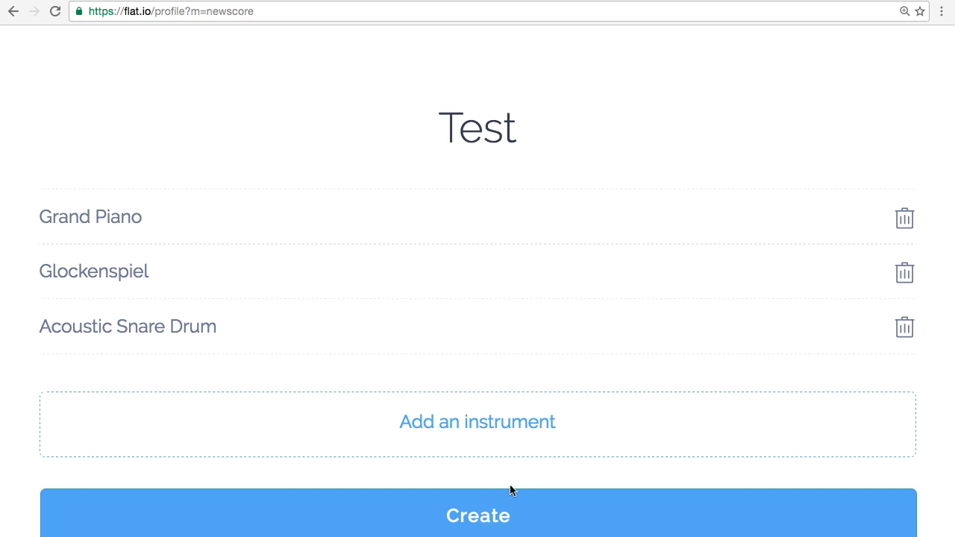
{"action": "left_click", "coordinate": [489, 515]}
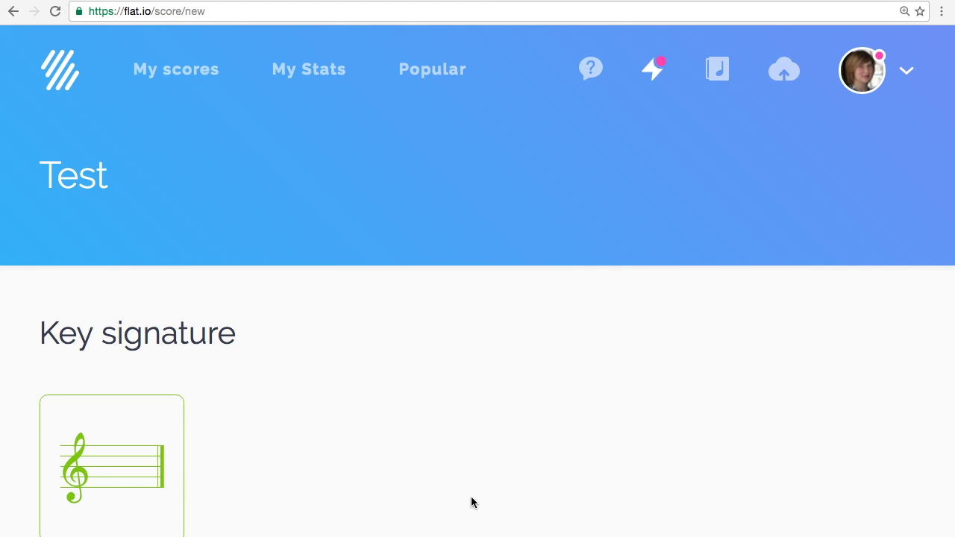
Give the Test score a one-sharp key signature and 3/4 time, then start composing.
{"action": "scroll", "coordinate": [471, 502], "scroll_direction": "down", "scroll_amount": 5}
{"action": "left_click", "coordinate": [138, 261]}
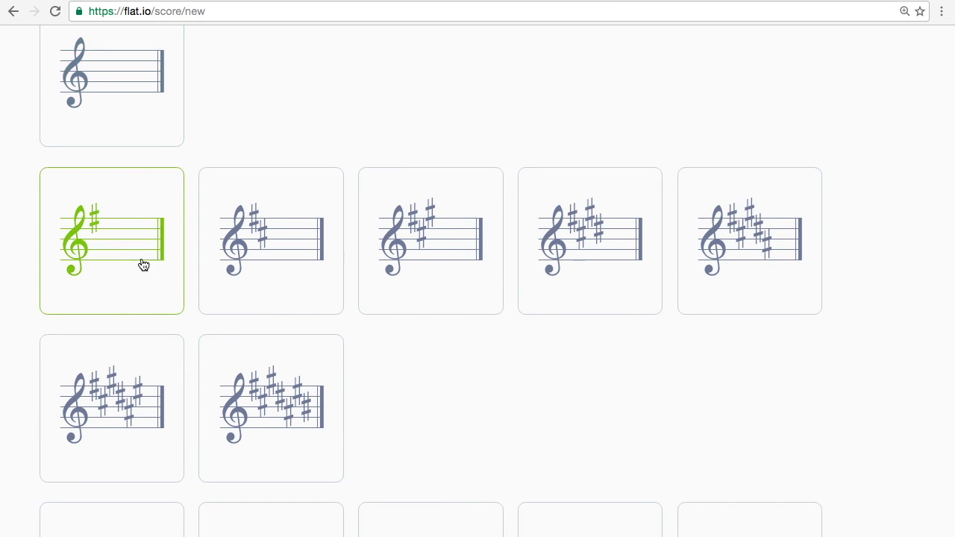
{"action": "scroll", "coordinate": [141, 264], "scroll_direction": "down", "scroll_amount": 10}
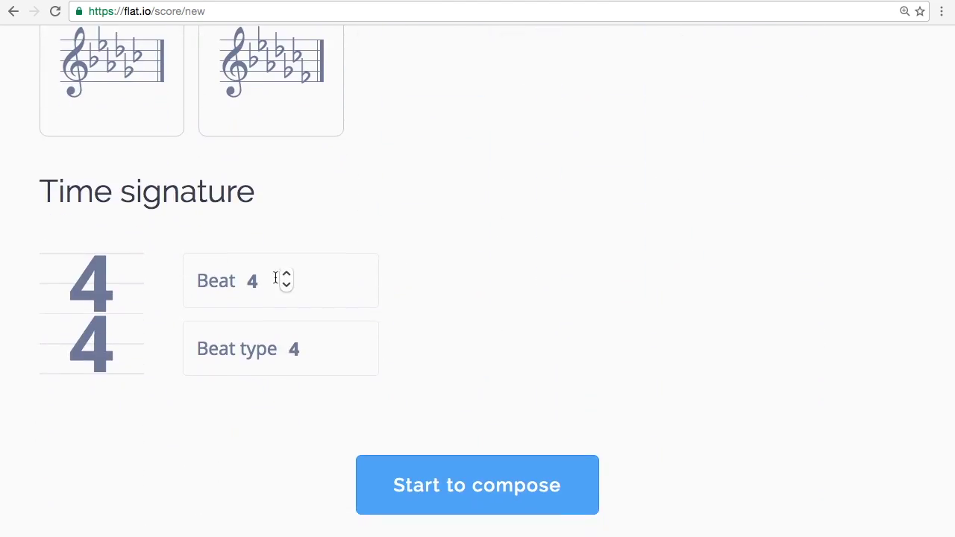
{"action": "left_click", "coordinate": [283, 287]}
{"action": "left_click", "coordinate": [441, 486]}
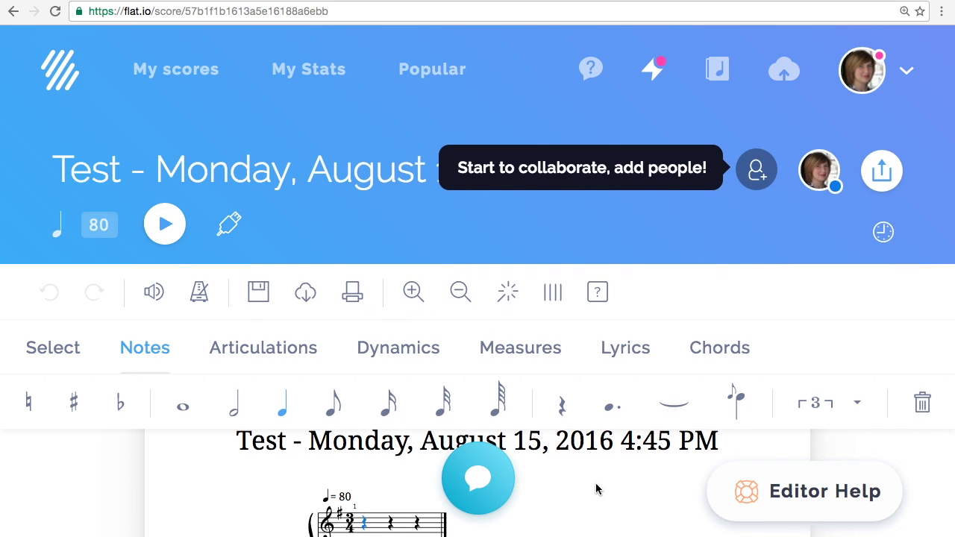
Zoom in and switch the score from paged to continuous track layout.
{"action": "scroll", "coordinate": [597, 483], "scroll_direction": "down", "scroll_amount": 3}
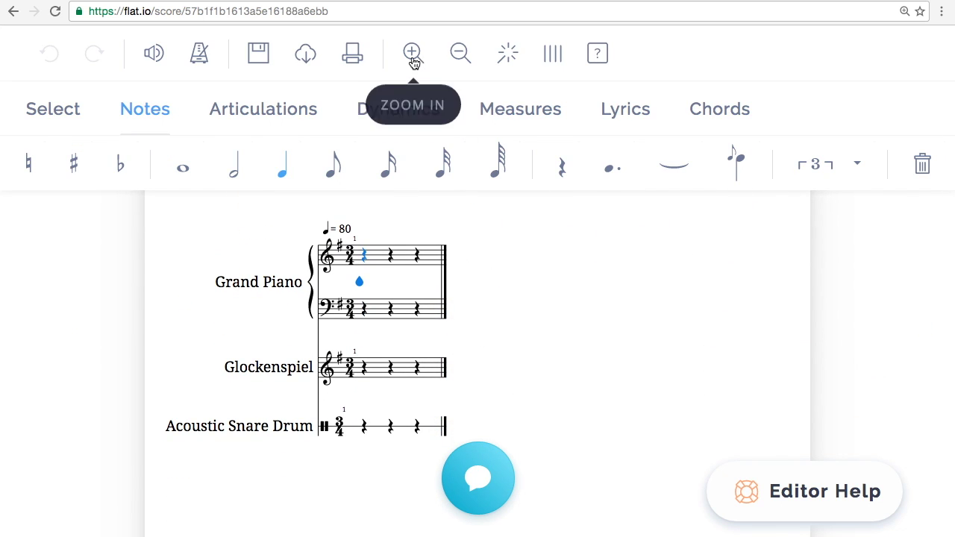
{"action": "left_click", "coordinate": [413, 58]}
{"action": "left_click", "coordinate": [458, 56]}
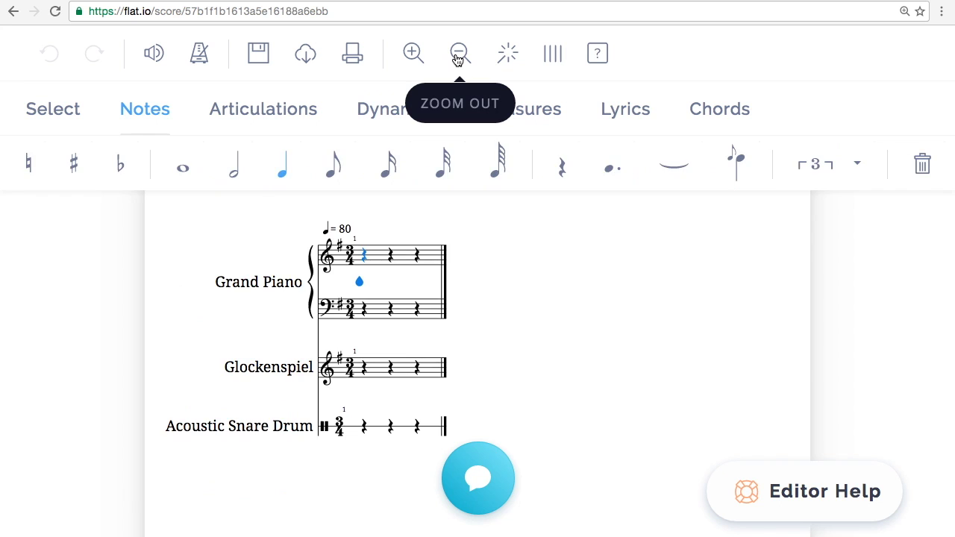
{"action": "left_click", "coordinate": [412, 58]}
{"action": "left_click", "coordinate": [412, 58]}
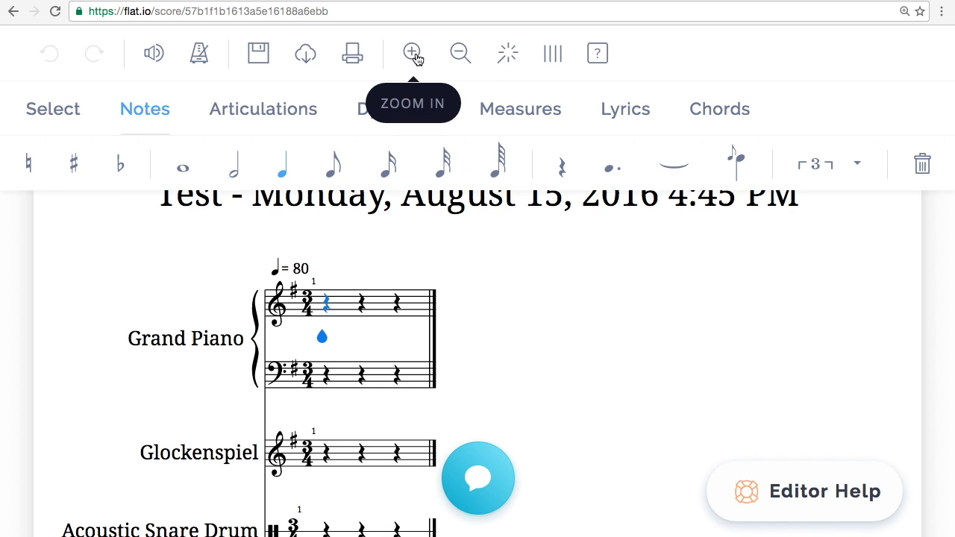
{"action": "left_click", "coordinate": [558, 54]}
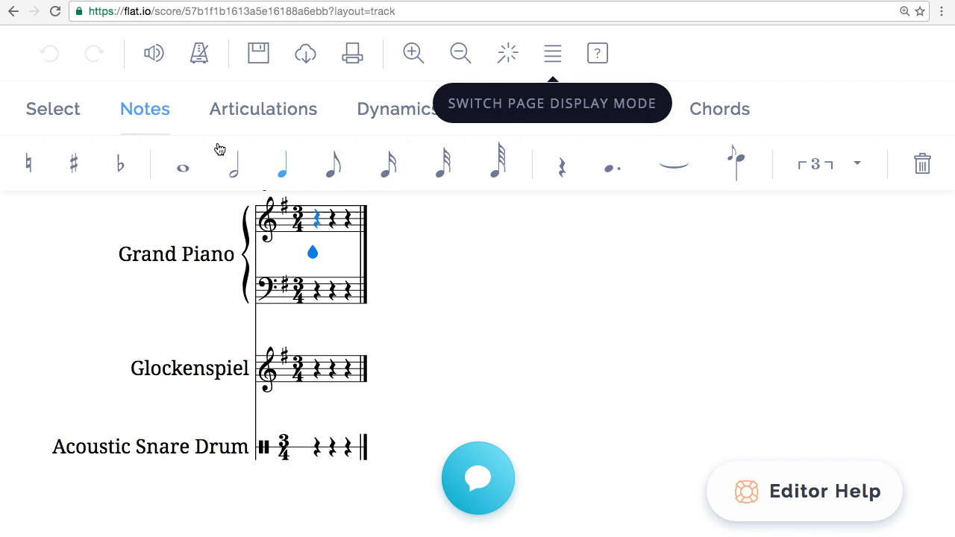
{"action": "left_click", "coordinate": [64, 124]}
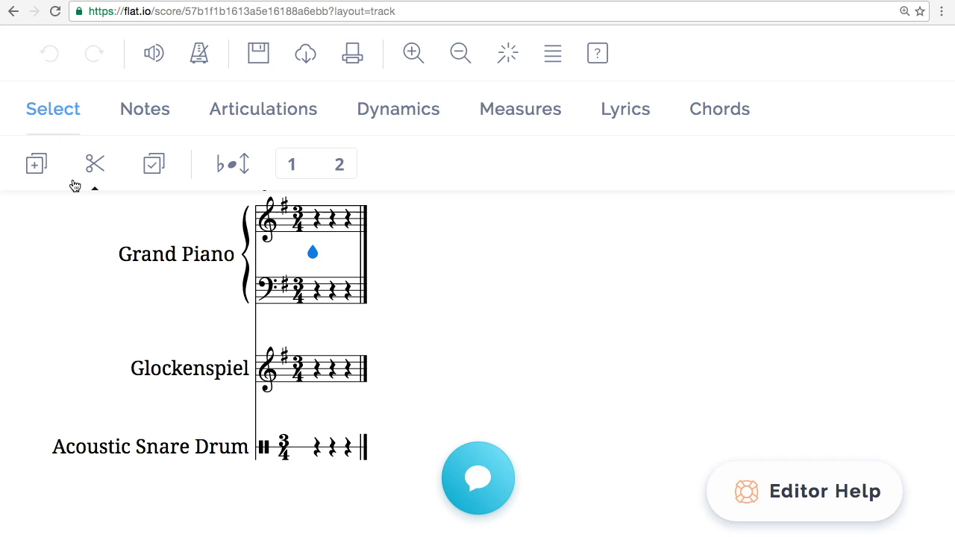
Enter quarter notes G, B, G in measure 1 of the Grand Piano treble staff.
{"action": "left_click", "coordinate": [149, 114]}
{"action": "left_click", "coordinate": [283, 170]}
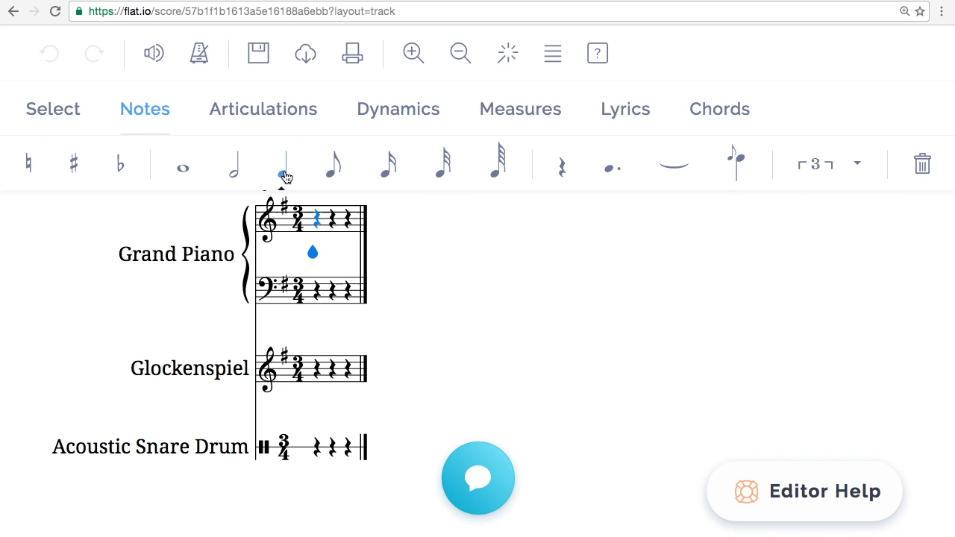
{"action": "left_click", "coordinate": [317, 228]}
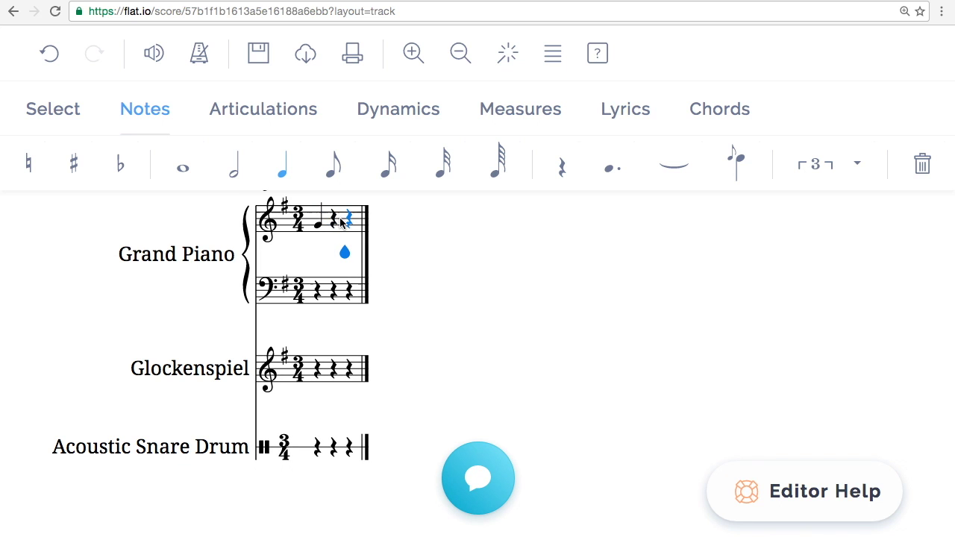
{"action": "left_click", "coordinate": [328, 219]}
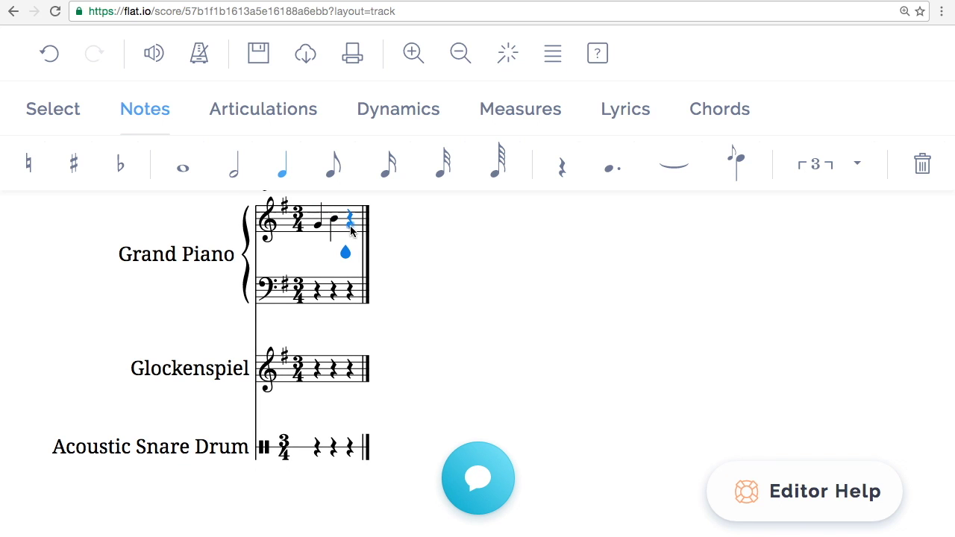
{"action": "left_click", "coordinate": [352, 226]}
Place a quarter note opening measure 2, correcting its pitch after a misplacement.
{"action": "left_click", "coordinate": [377, 228]}
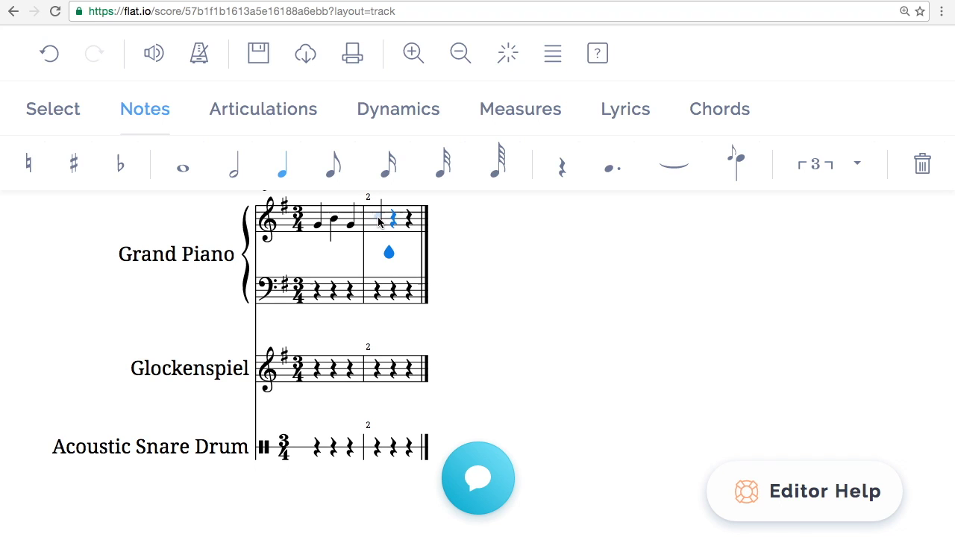
{"action": "left_click", "coordinate": [379, 217]}
{"action": "left_click", "coordinate": [378, 219]}
{"action": "left_click", "coordinate": [379, 218]}
{"action": "left_click", "coordinate": [378, 218]}
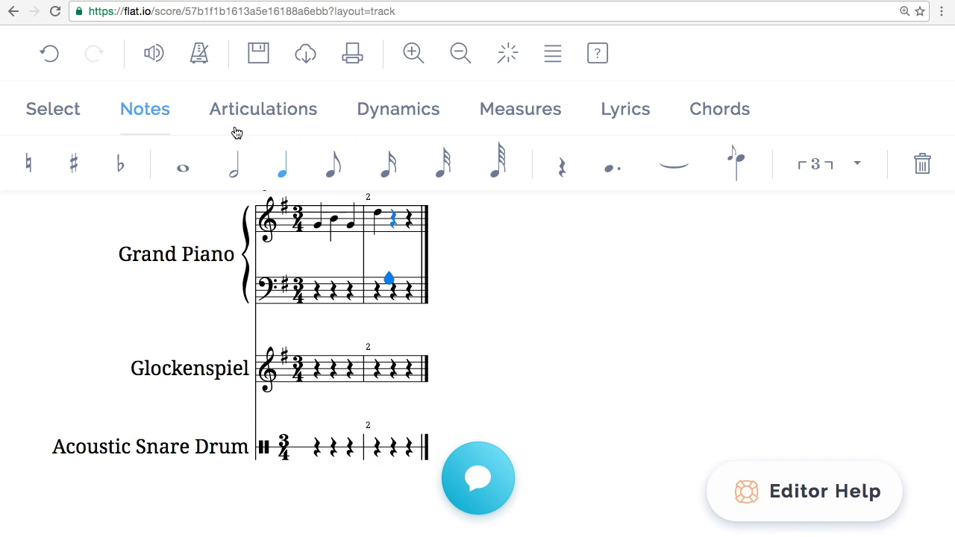
{"action": "left_click", "coordinate": [258, 116]}
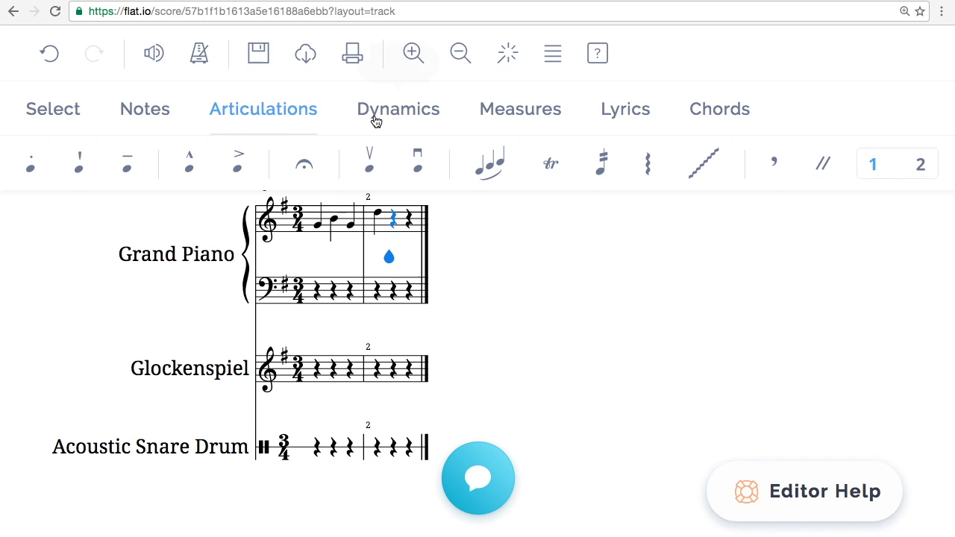
Type the lyric 'This is my song.' starting under the first Grand Piano note.
{"action": "left_click", "coordinate": [401, 119]}
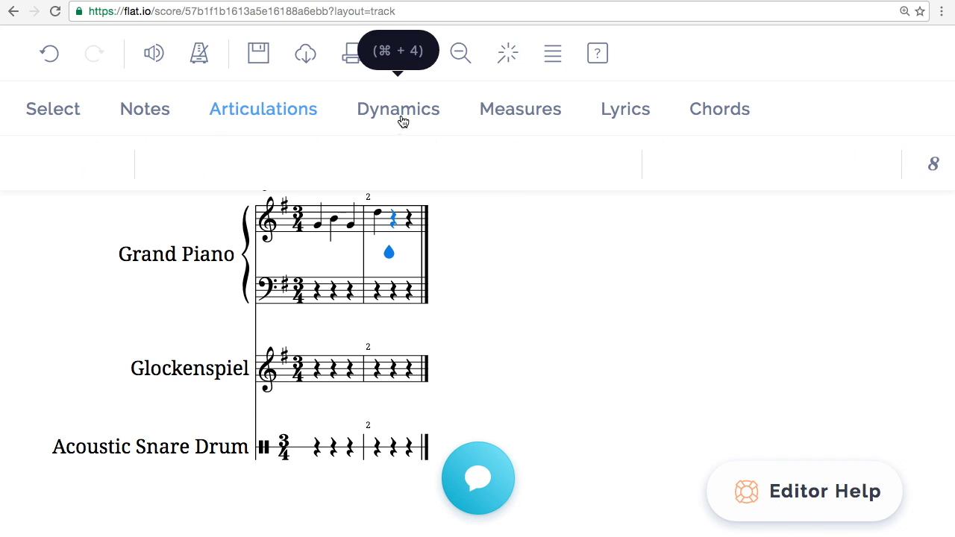
{"action": "left_click", "coordinate": [514, 119]}
{"action": "left_click", "coordinate": [616, 119]}
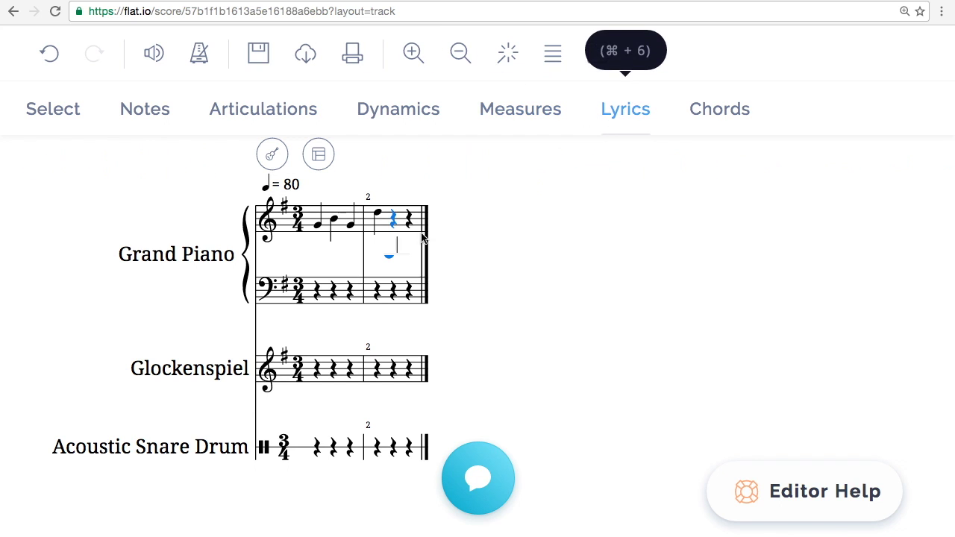
{"action": "left_click", "coordinate": [318, 222]}
{"action": "type", "text": "Thi"}
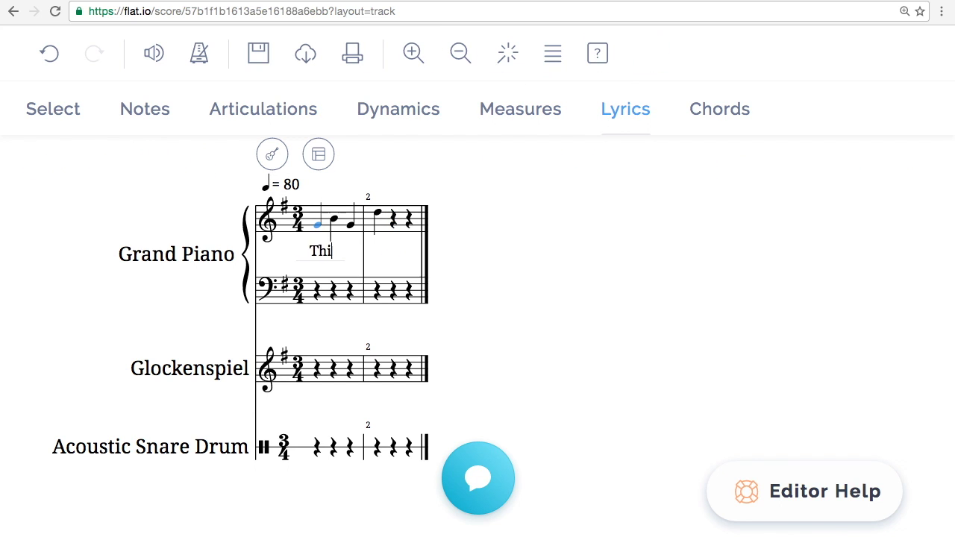
{"action": "type", "text": "s is my son"}
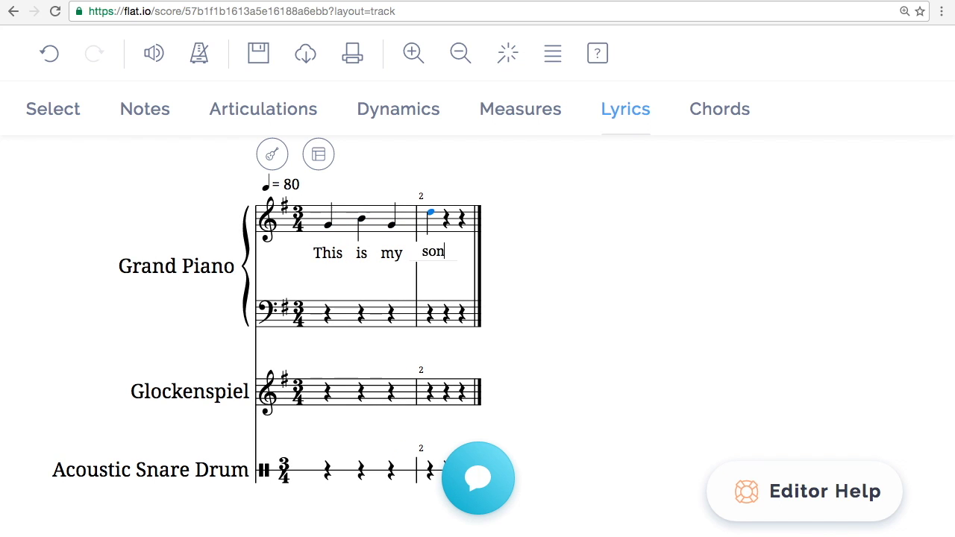
{"action": "type", "text": "g."}
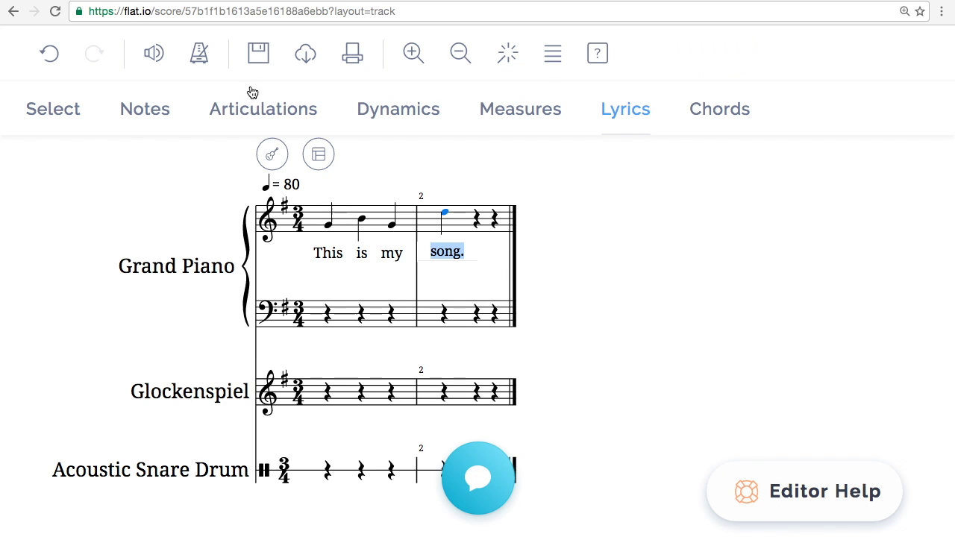
Save the score and browse the PDF, MusicXML, MP3, WAV and MIDI export options.
{"action": "left_click", "coordinate": [261, 60]}
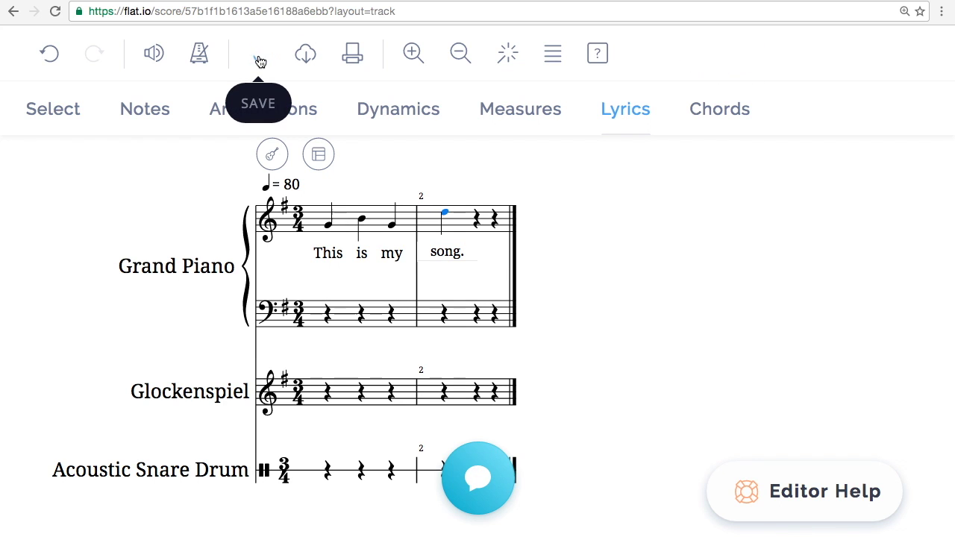
{"action": "left_click", "coordinate": [310, 67]}
{"action": "scroll", "coordinate": [229, 115], "scroll_direction": "down", "scroll_amount": 2}
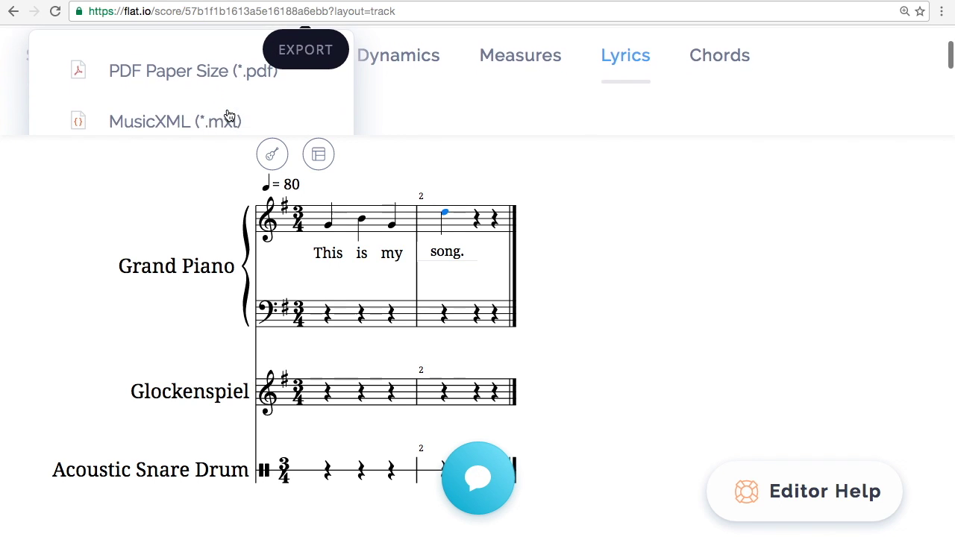
{"action": "scroll", "coordinate": [229, 115], "scroll_direction": "down", "scroll_amount": 4}
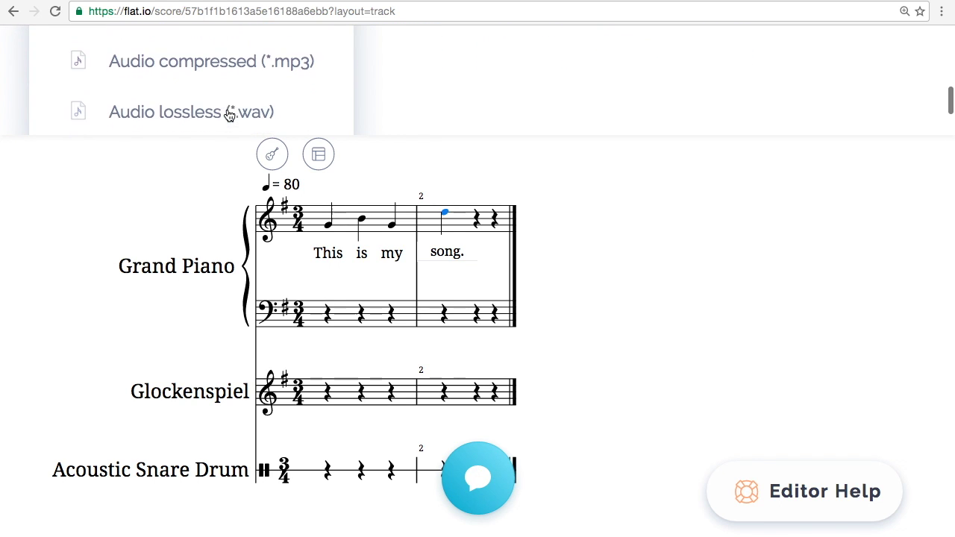
{"action": "scroll", "coordinate": [229, 116], "scroll_direction": "down", "scroll_amount": 2}
{"action": "scroll", "coordinate": [229, 116], "scroll_direction": "up", "scroll_amount": 5}
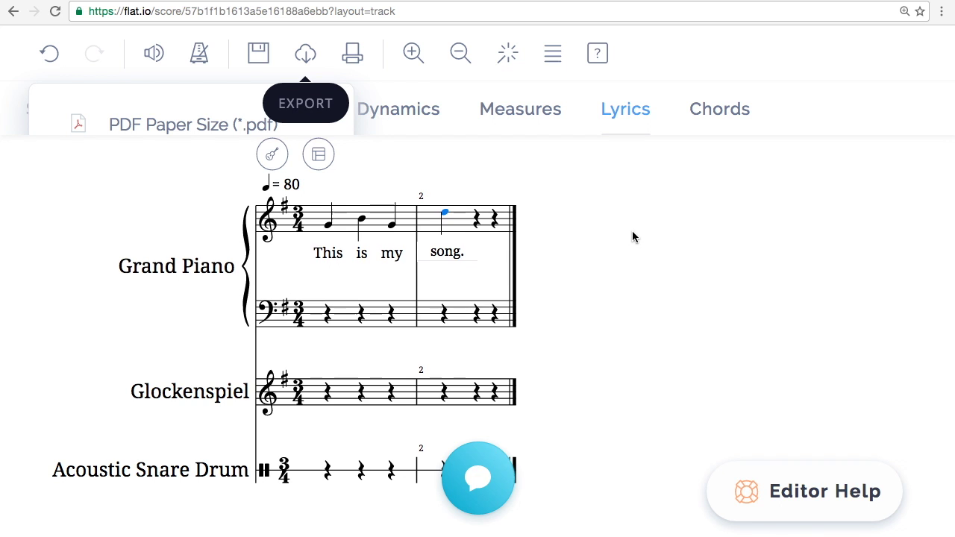
{"action": "scroll", "coordinate": [631, 235], "scroll_direction": "up", "scroll_amount": 1}
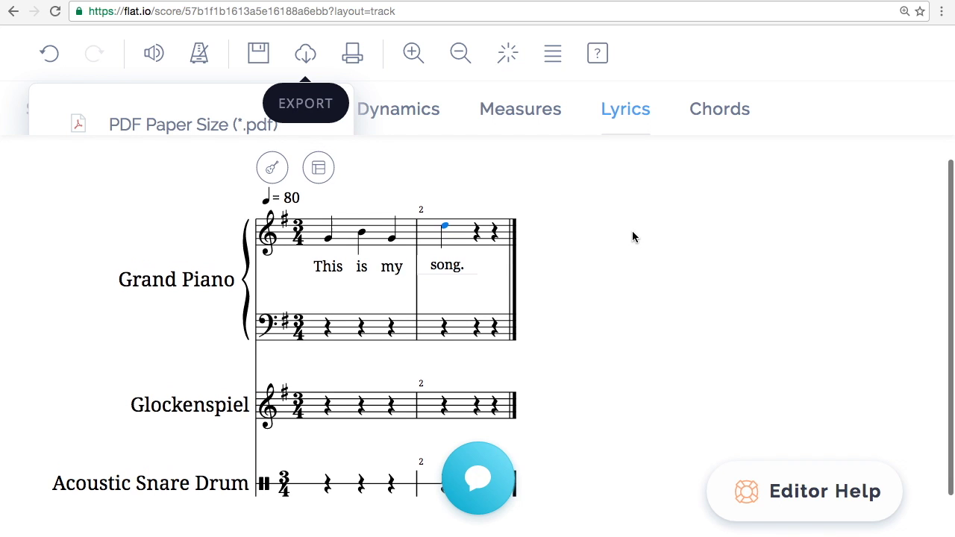
Drag Glockenspiel above Grand Piano in instrument settings, add and remove an extra piano, then apply.
{"action": "left_click", "coordinate": [273, 164]}
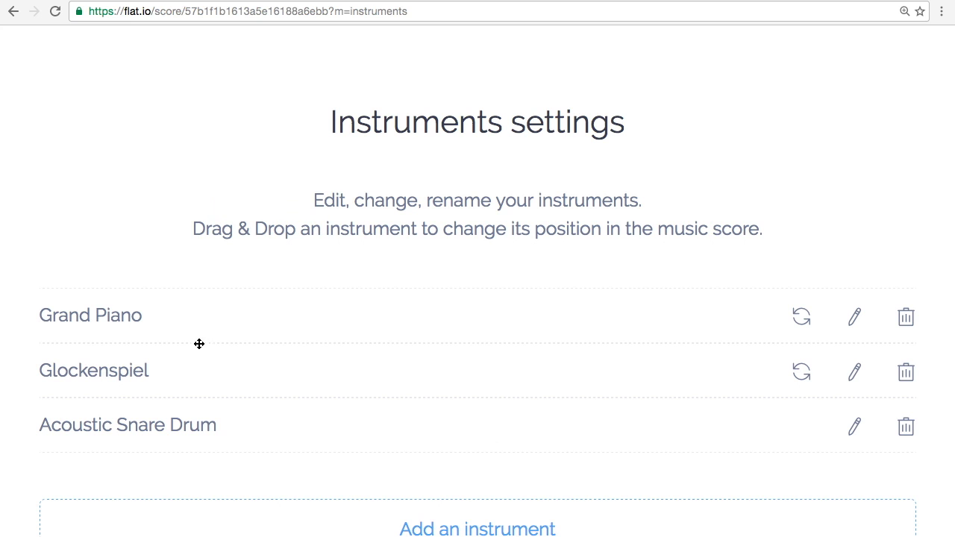
{"action": "left_click_drag", "start_coordinate": [170, 383], "coordinate": [170, 310]}
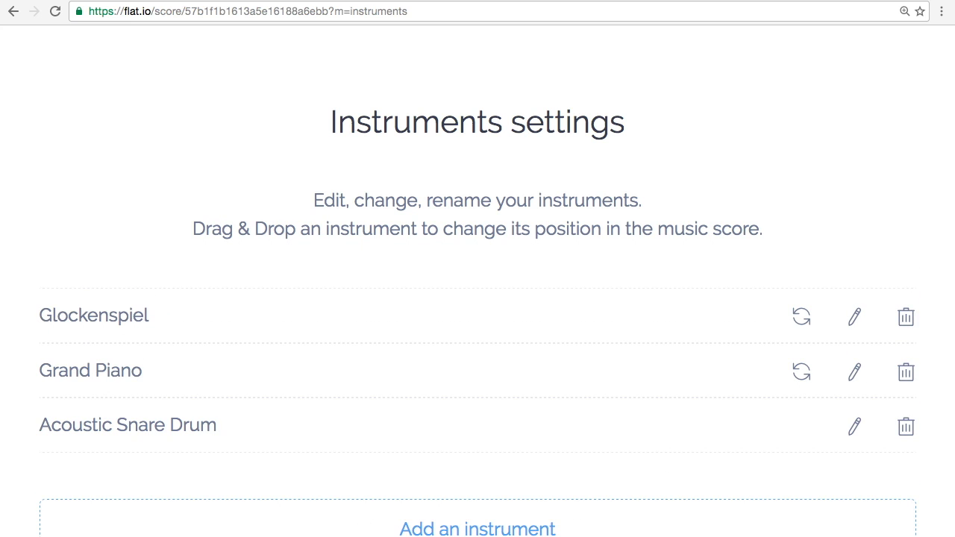
{"action": "left_click", "coordinate": [468, 531]}
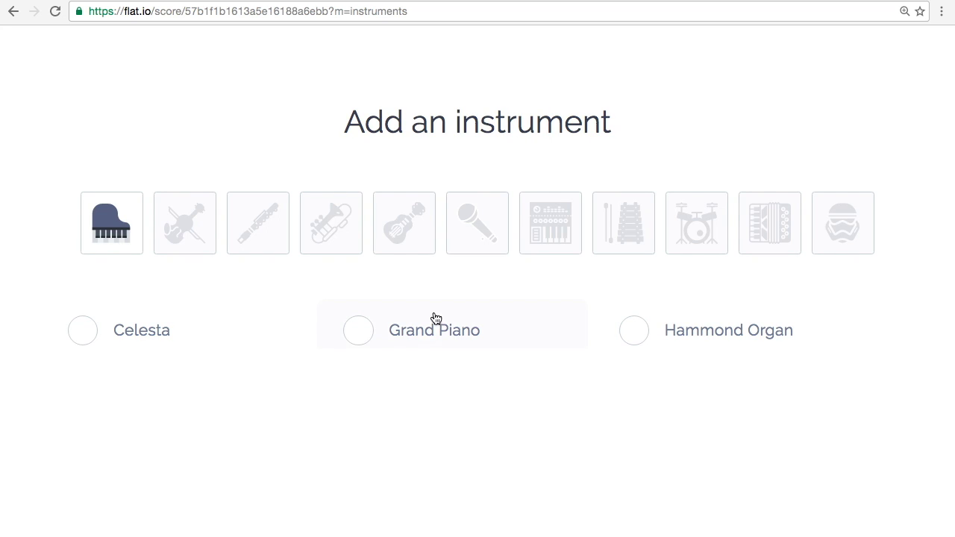
{"action": "left_click", "coordinate": [356, 329]}
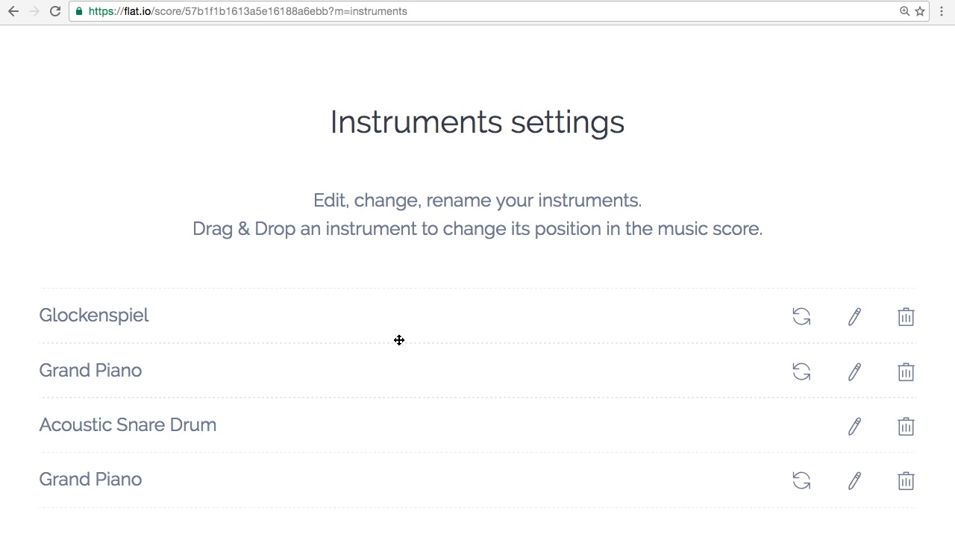
{"action": "left_click", "coordinate": [907, 484]}
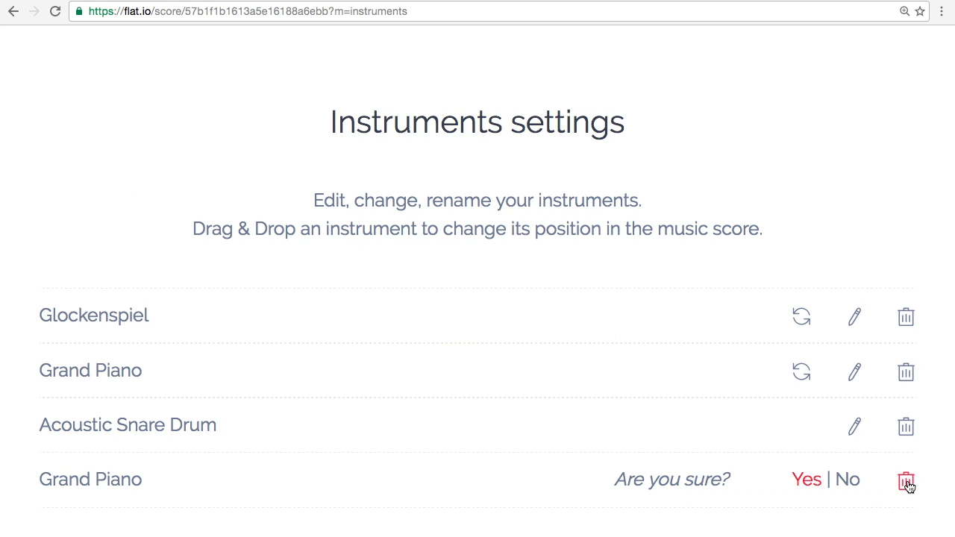
{"action": "left_click", "coordinate": [820, 488]}
{"action": "scroll", "coordinate": [540, 511], "scroll_direction": "down", "scroll_amount": 3}
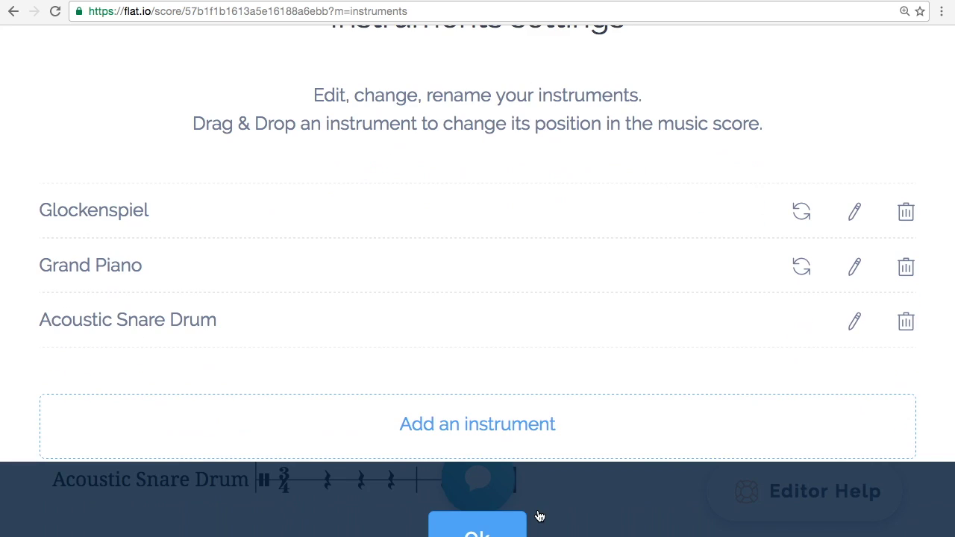
{"action": "left_click", "coordinate": [477, 526]}
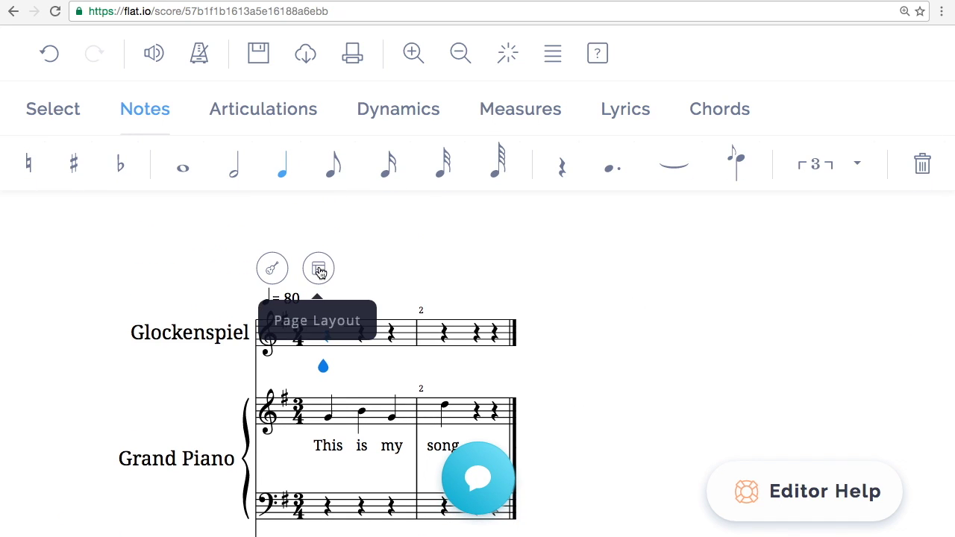
Zoom the Test score out and play it back from the measure.
{"action": "left_click", "coordinate": [319, 270]}
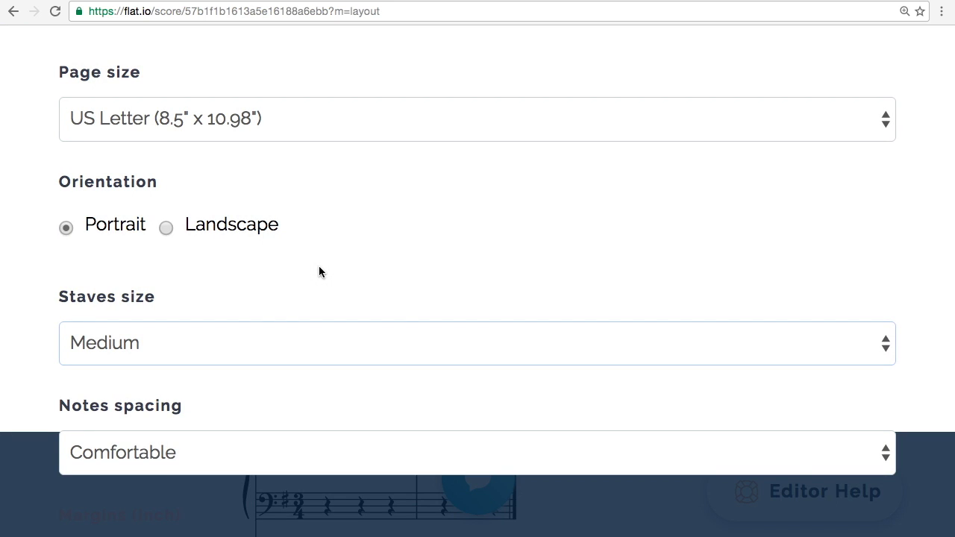
{"action": "key", "text": "Escape"}
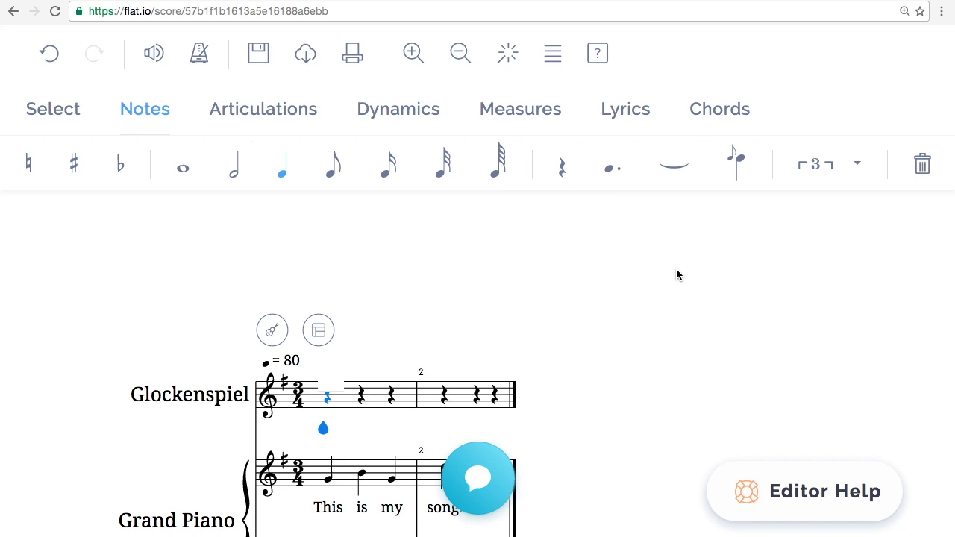
{"action": "scroll", "coordinate": [676, 275], "scroll_direction": "up", "scroll_amount": 3}
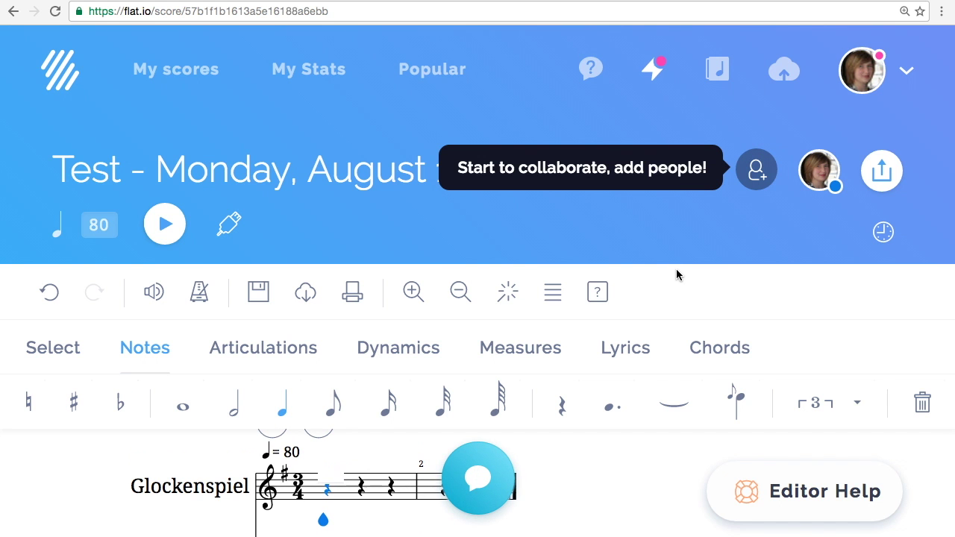
{"action": "left_click", "coordinate": [460, 291]}
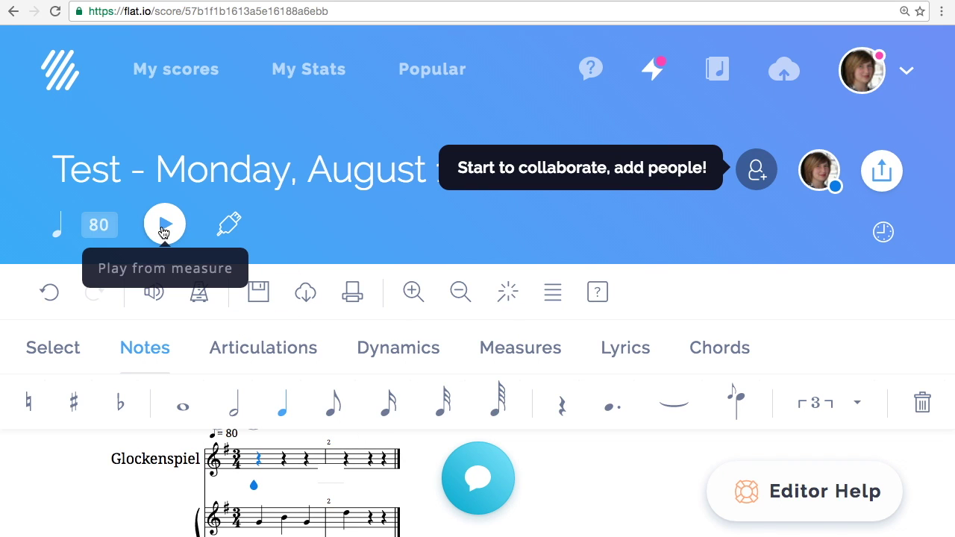
{"action": "left_click", "coordinate": [164, 227]}
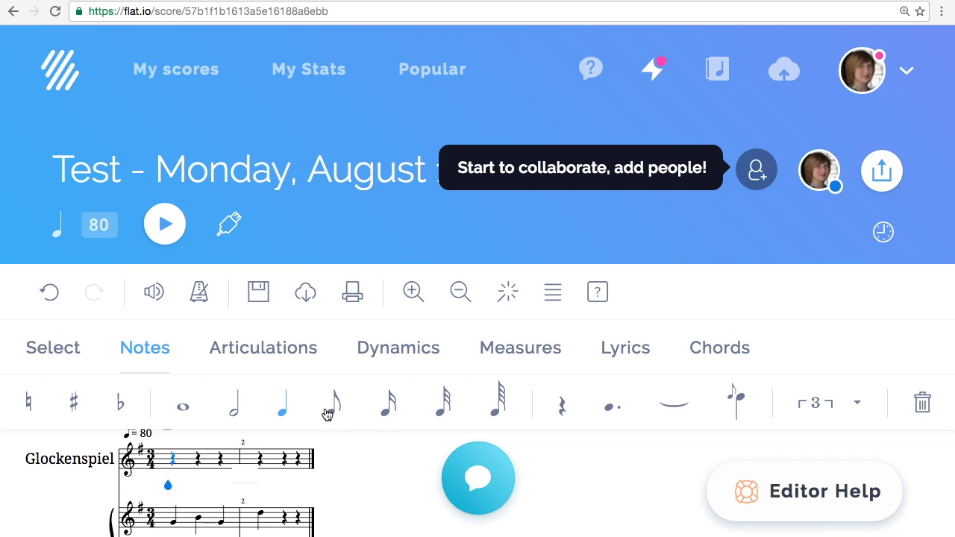
Invite the collaborator's e-mail address to the score with Can admin permission.
{"action": "left_click", "coordinate": [758, 169]}
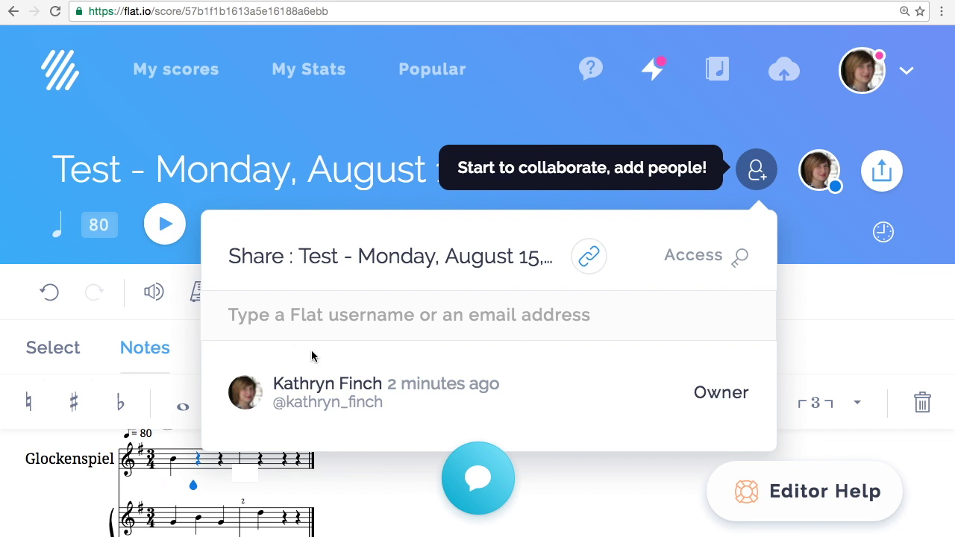
{"action": "left_click", "coordinate": [273, 320]}
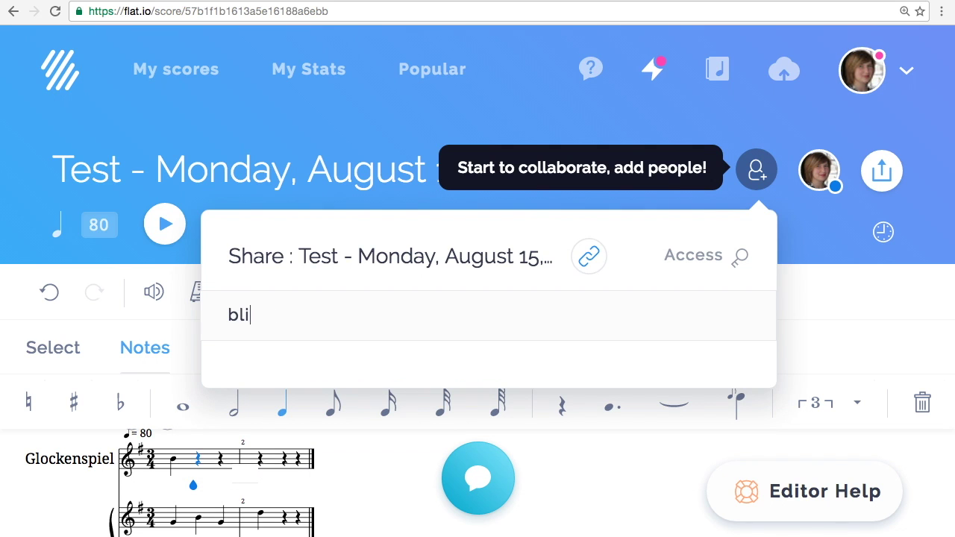
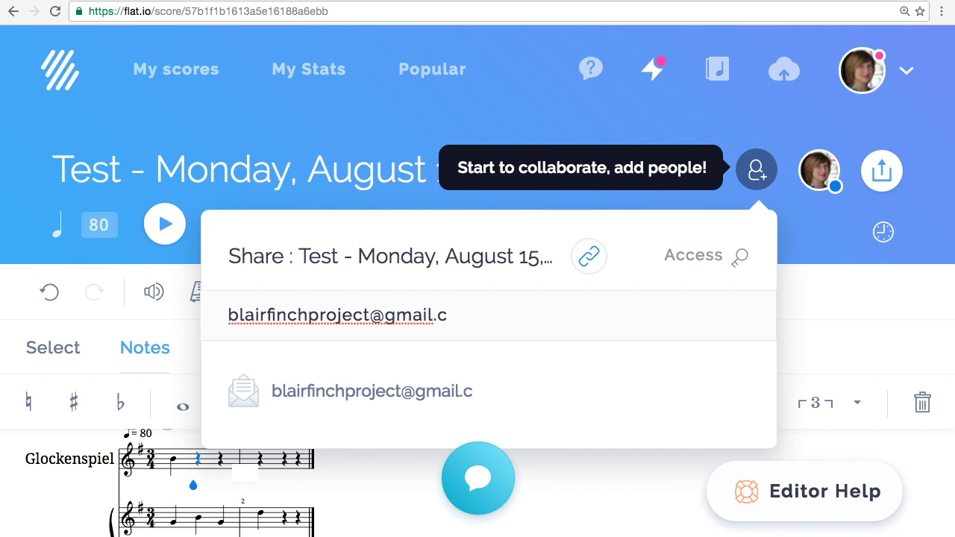
{"action": "left_click", "coordinate": [299, 391]}
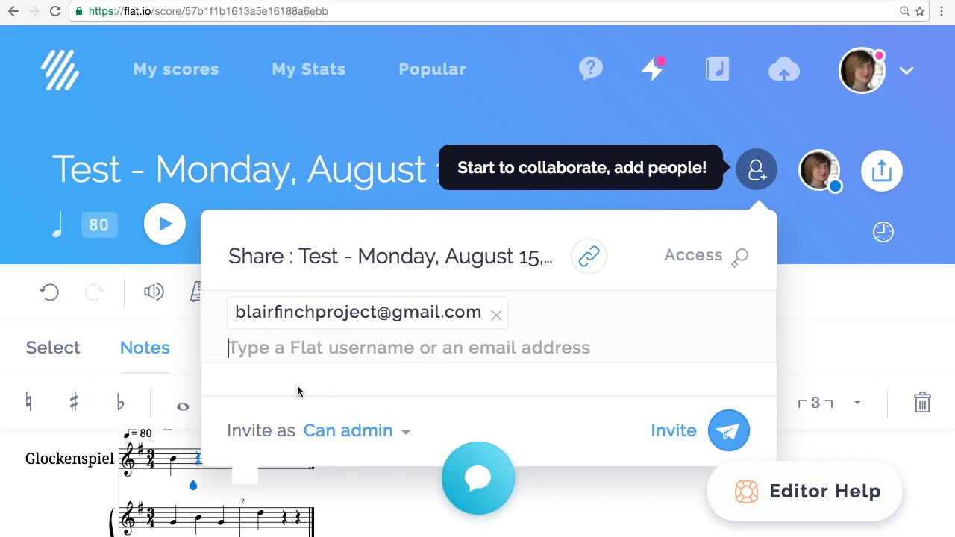
{"action": "left_click", "coordinate": [359, 433]}
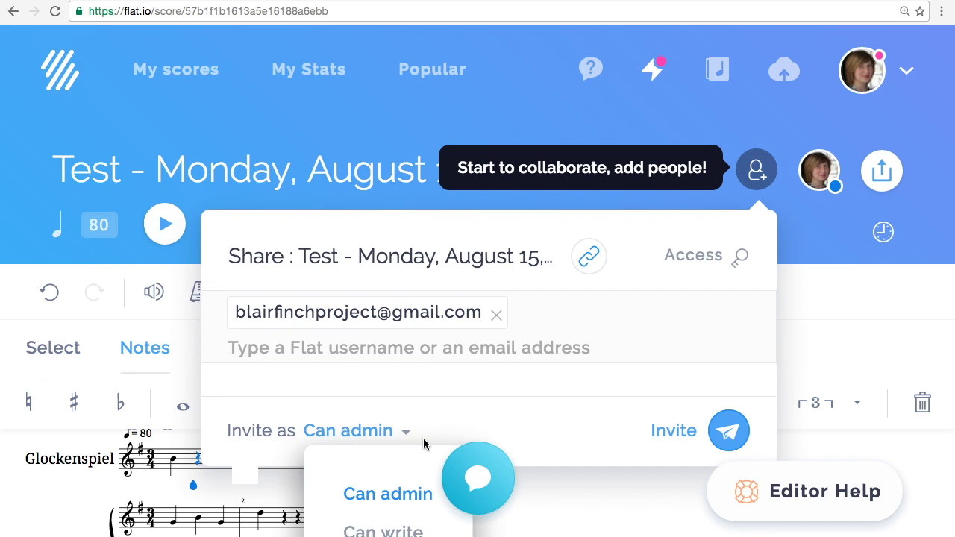
{"action": "left_click", "coordinate": [596, 423]}
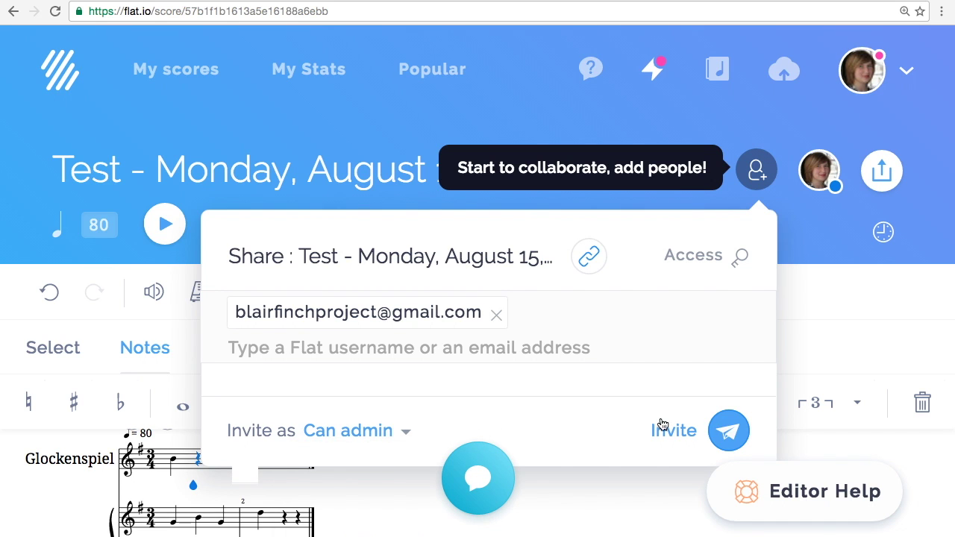
{"action": "left_click", "coordinate": [723, 434]}
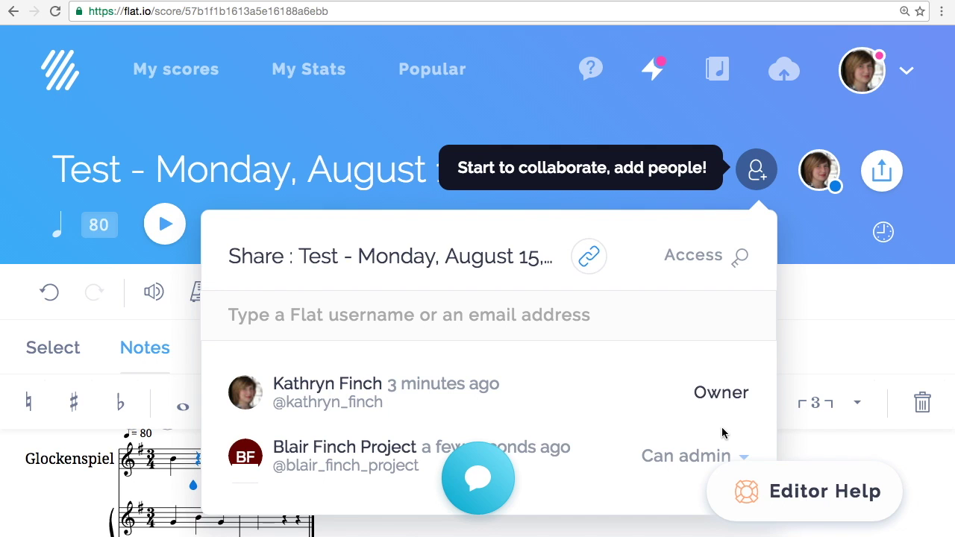
{"action": "left_click", "coordinate": [756, 173]}
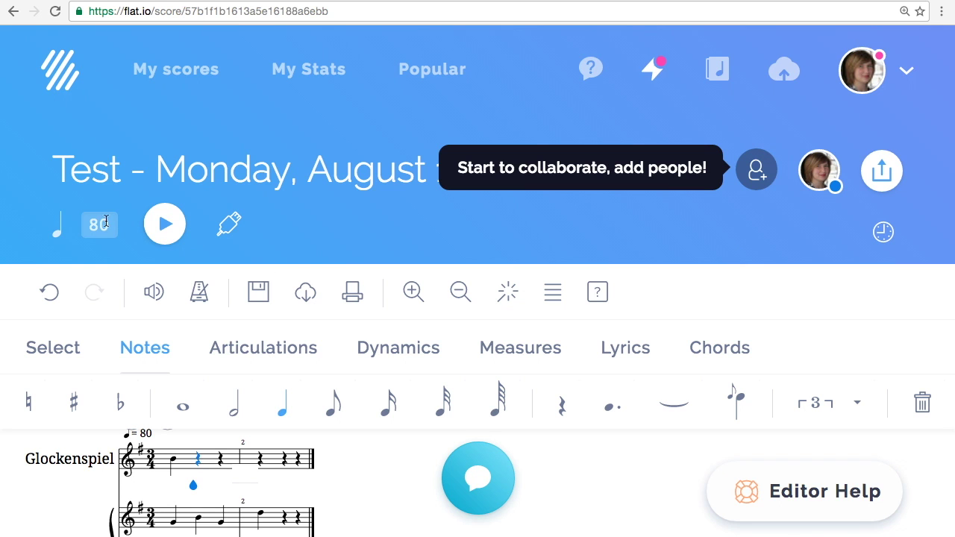
In the score credits, replace the title with 'My song', enter the composer's name, and save.
{"action": "left_click", "coordinate": [180, 173]}
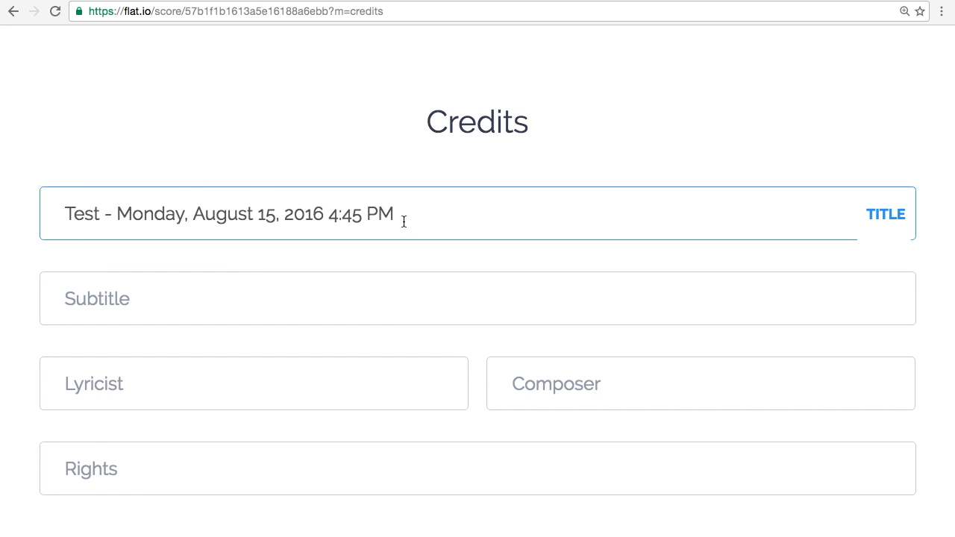
{"action": "left_click_drag", "start_coordinate": [403, 222], "coordinate": [28, 216]}
{"action": "type", "text": "My s"}
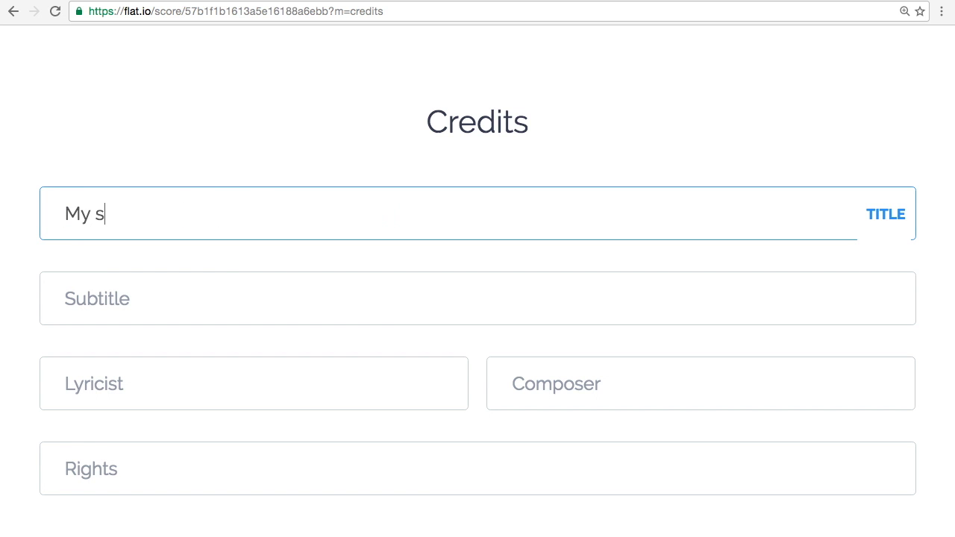
{"action": "type", "text": "ong"}
{"action": "left_click", "coordinate": [65, 293]}
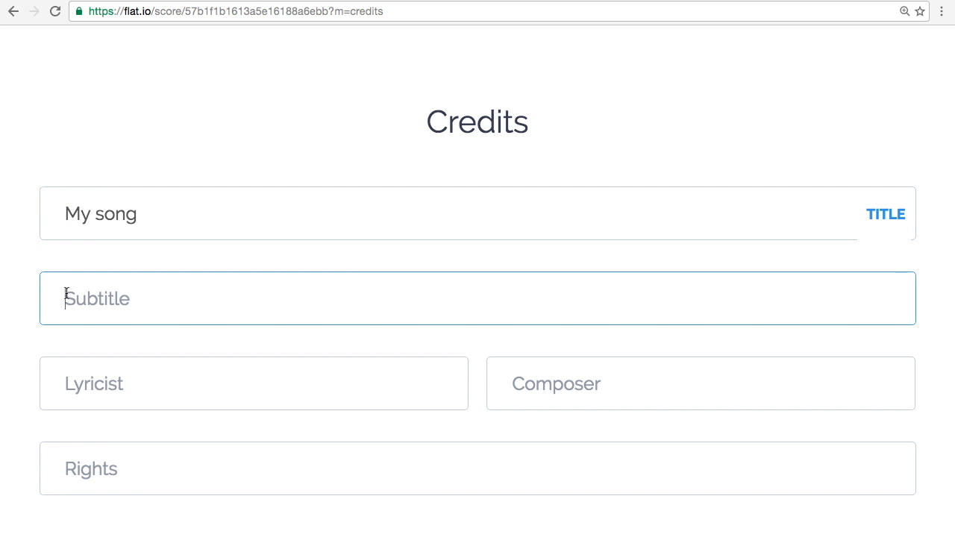
{"action": "left_click", "coordinate": [106, 402]}
{"action": "left_click", "coordinate": [551, 394]}
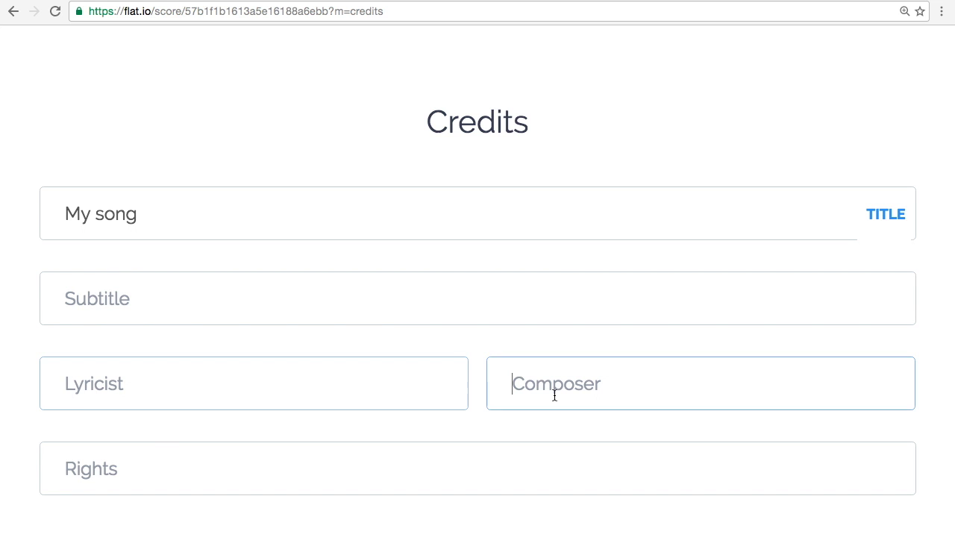
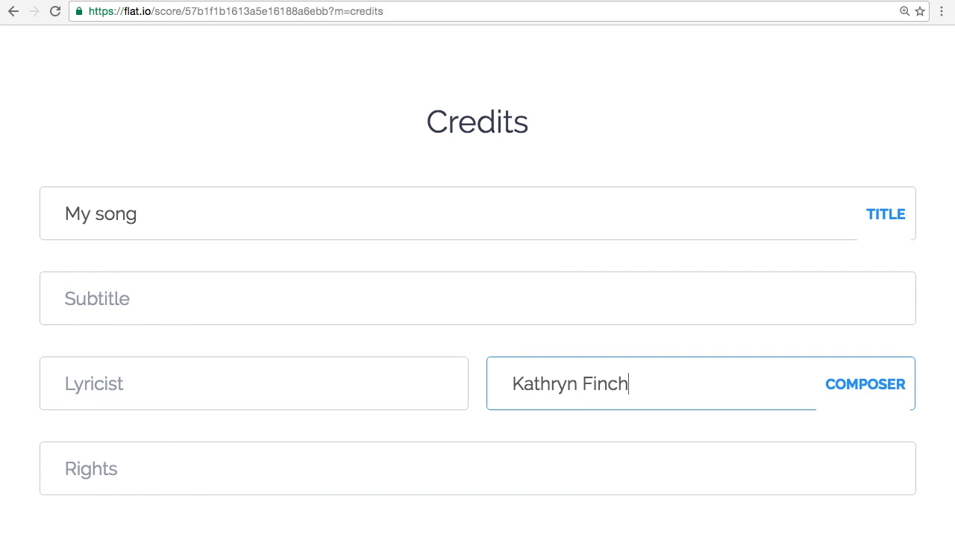
{"action": "left_click", "coordinate": [373, 471]}
{"action": "scroll", "coordinate": [396, 443], "scroll_direction": "down", "scroll_amount": 1}
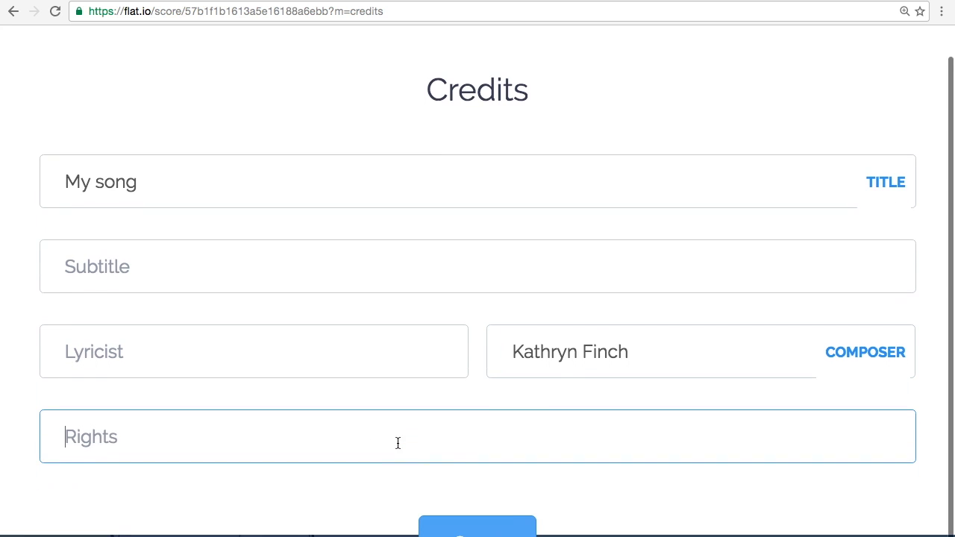
{"action": "left_click", "coordinate": [494, 522]}
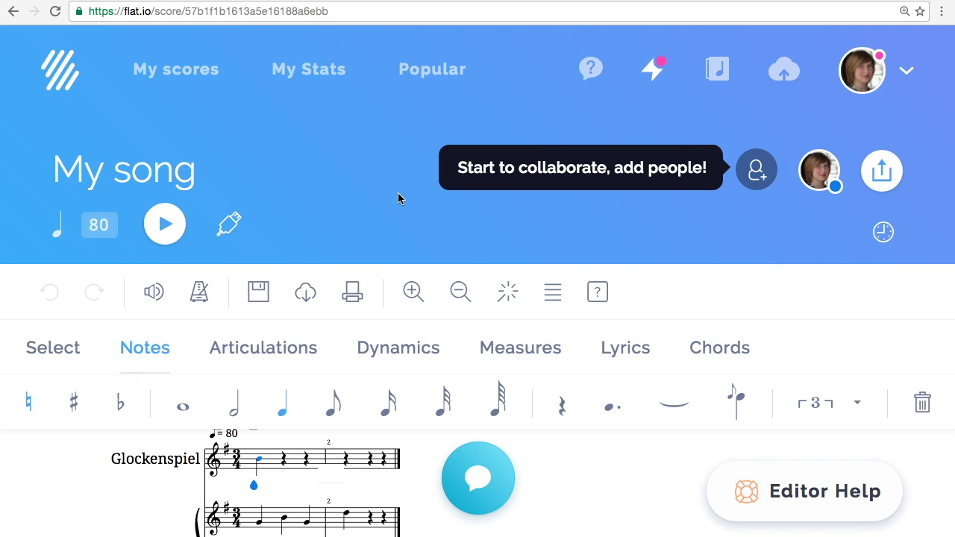
{"action": "left_click", "coordinate": [883, 176]}
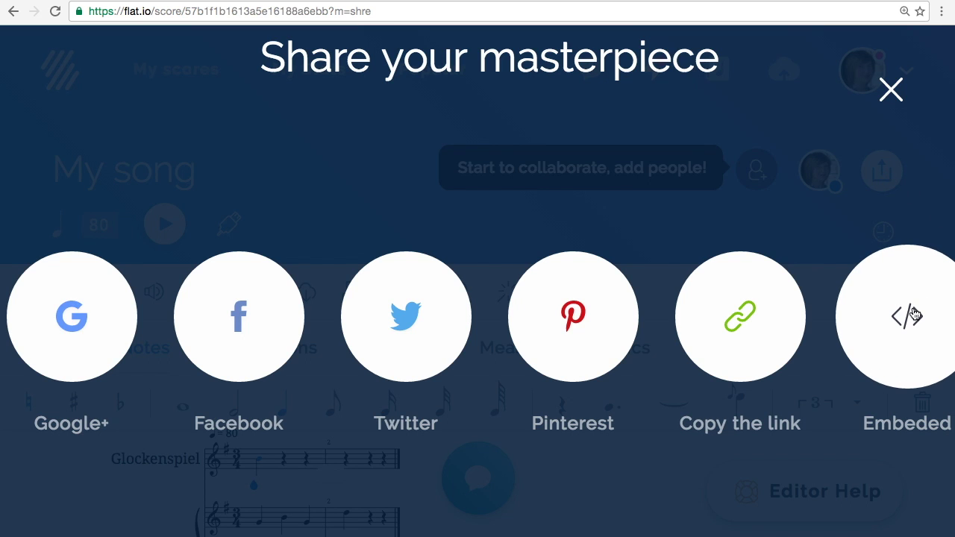
{"action": "key", "text": "Escape"}
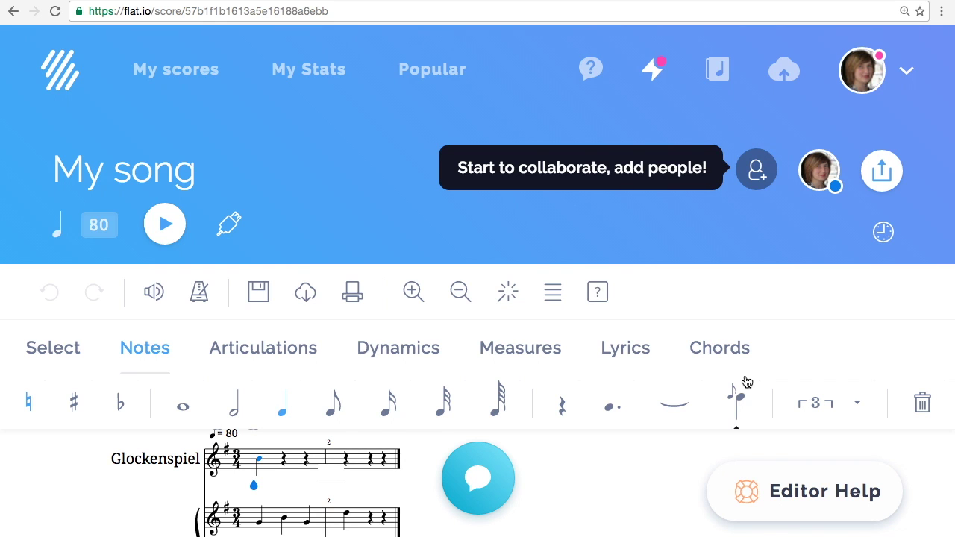
{"action": "scroll", "coordinate": [747, 382], "scroll_direction": "down", "scroll_amount": 2}
{"action": "scroll", "coordinate": [744, 379], "scroll_direction": "up", "scroll_amount": 2}
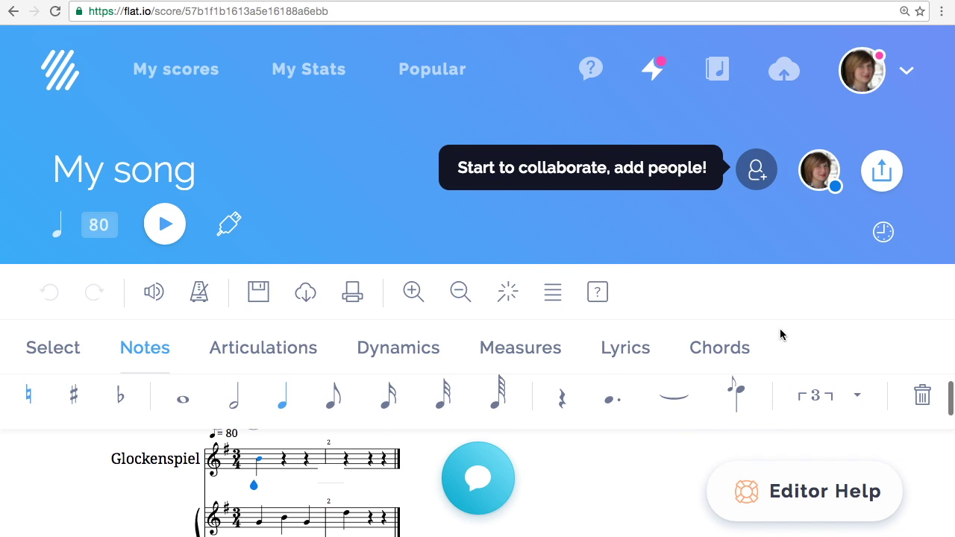